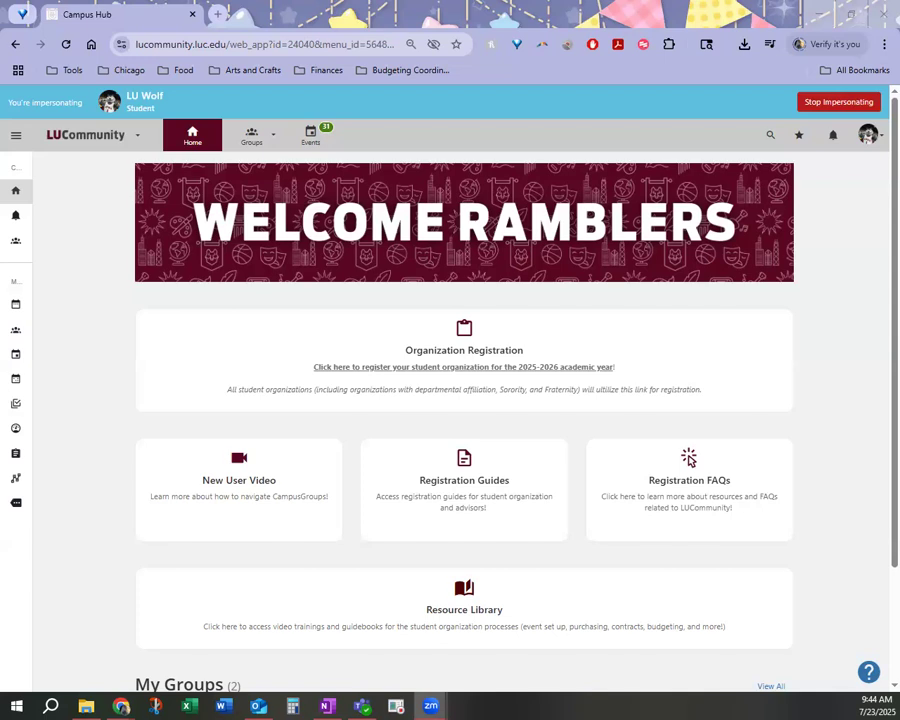
- Find the TEST Sandbox Club group by searching for "sand", open it, and go to its Budget page
click(260, 148)
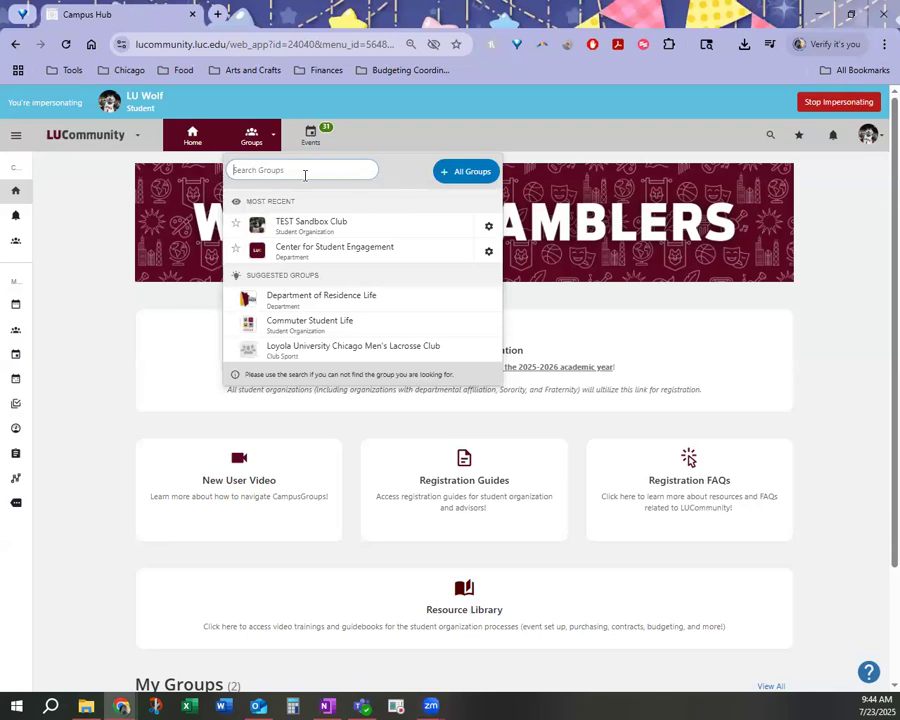
text(sand)
click(299, 226)
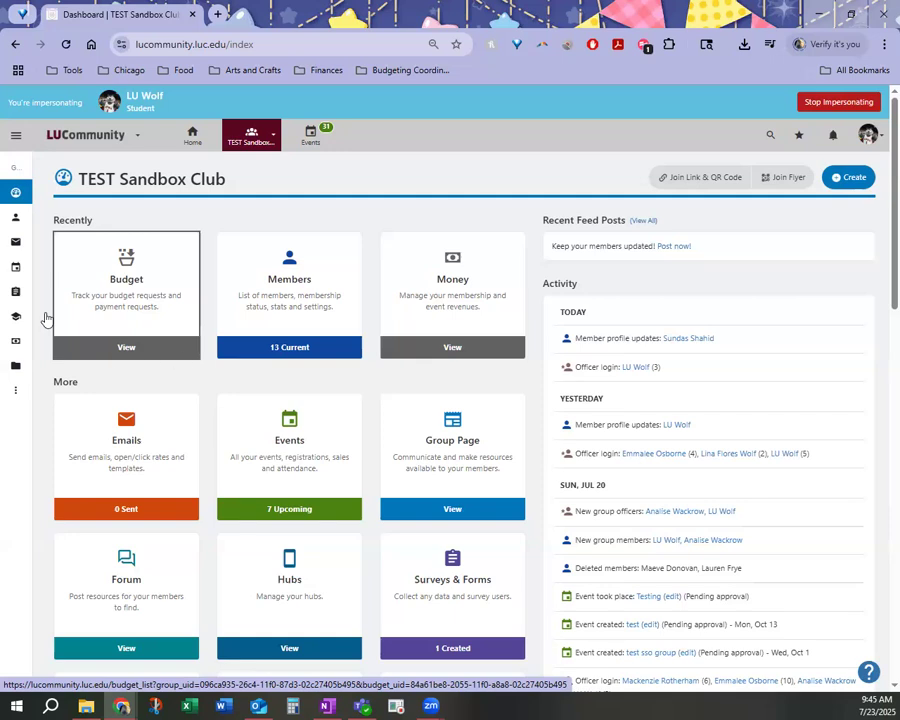
scroll(456, 316, down, 5)
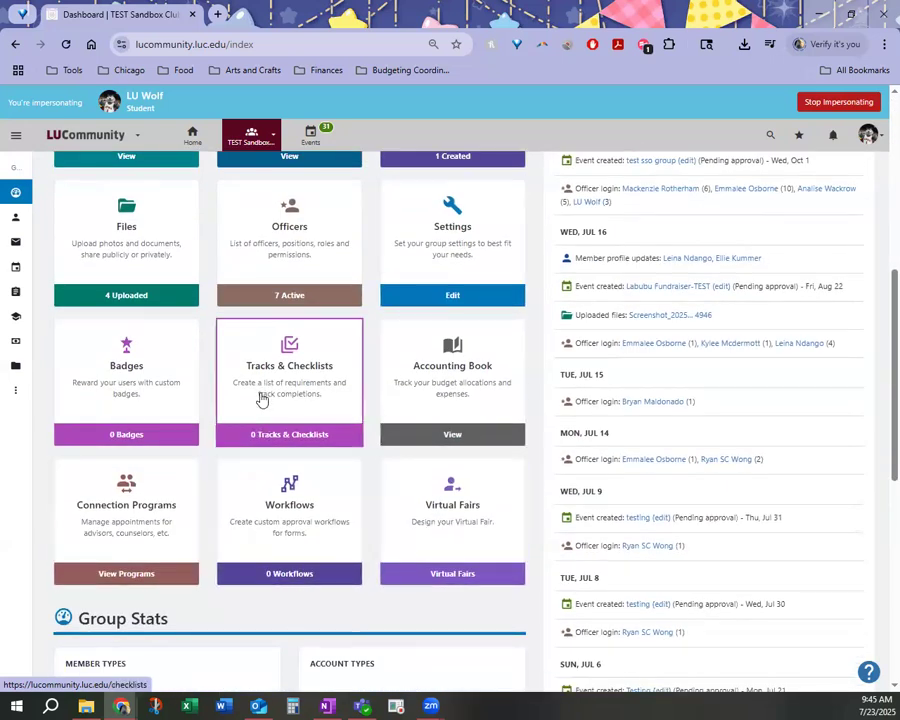
scroll(261, 400, up, 5)
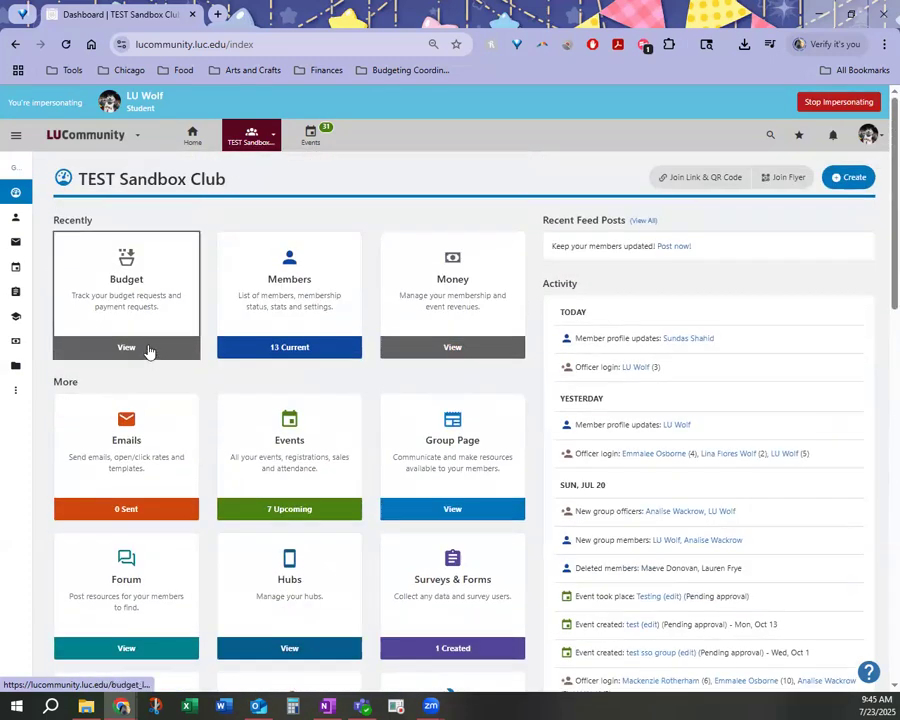
click(127, 347)
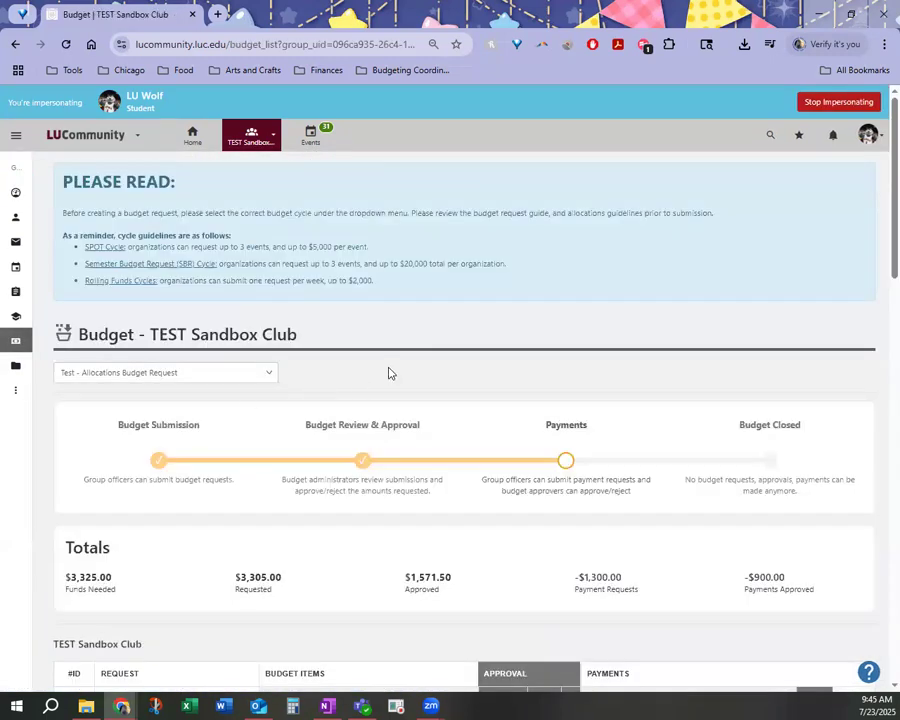
- Examine the budget's stage timeline, the available budget cycles, and the items, approvals and payments of request 29
scroll(390, 370, down, 3)
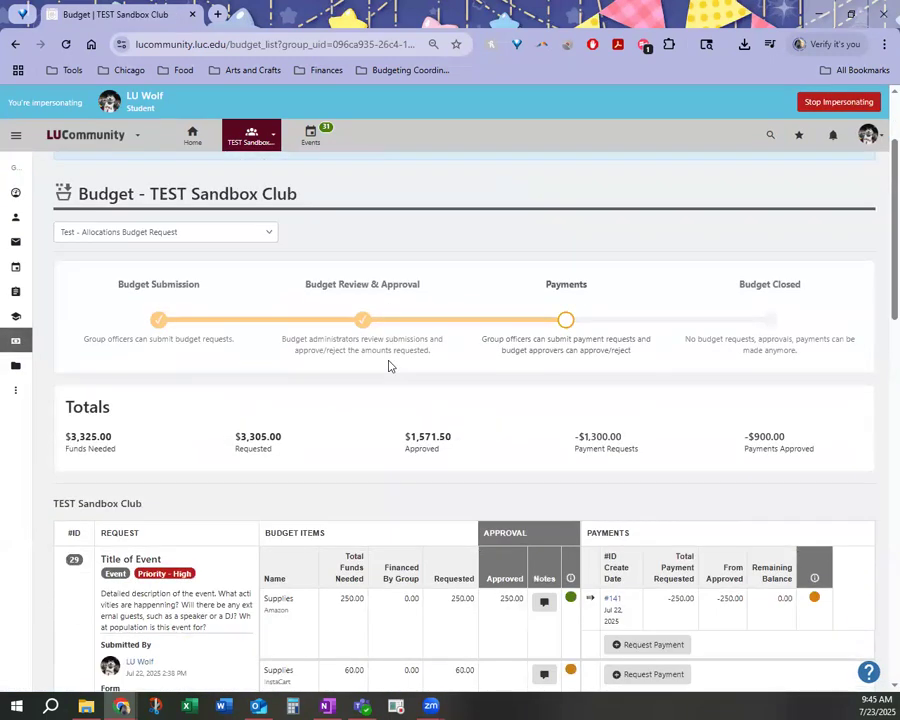
double_click(583, 285)
scroll(655, 456, down, 3)
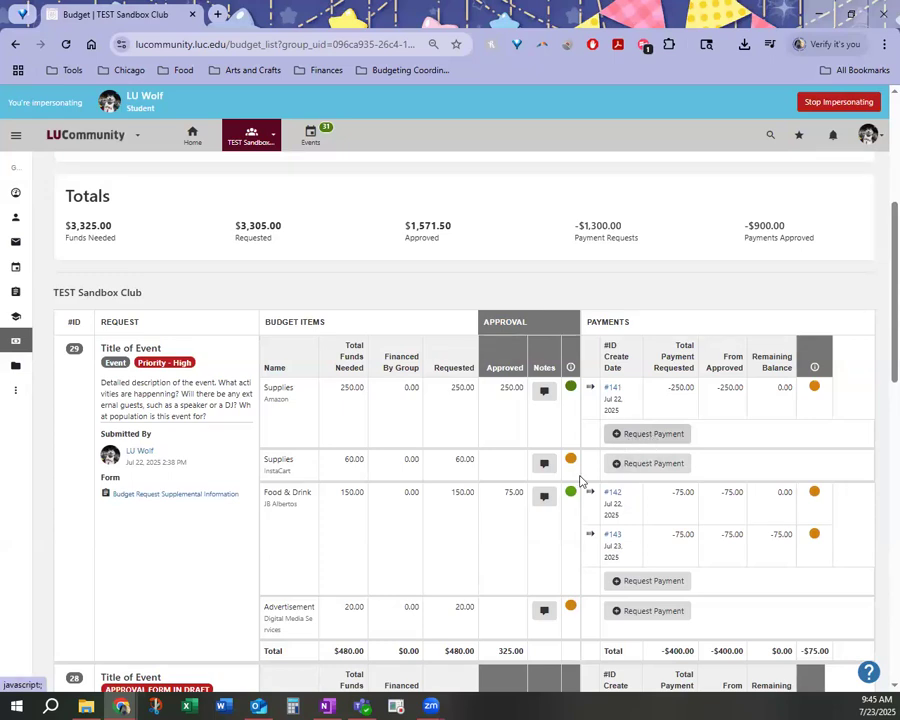
scroll(582, 450, up, 3)
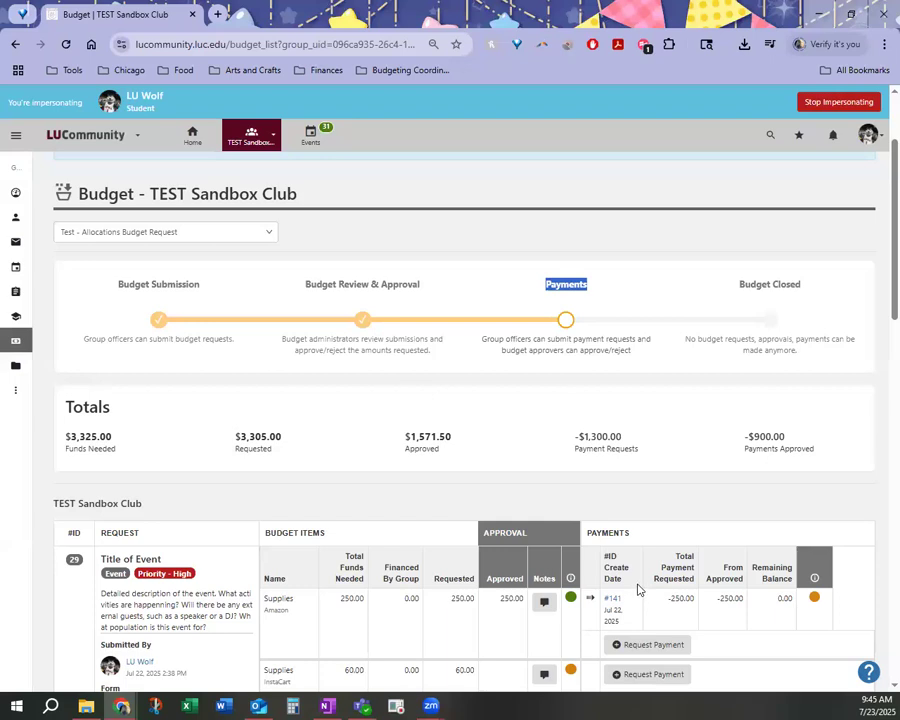
click(258, 234)
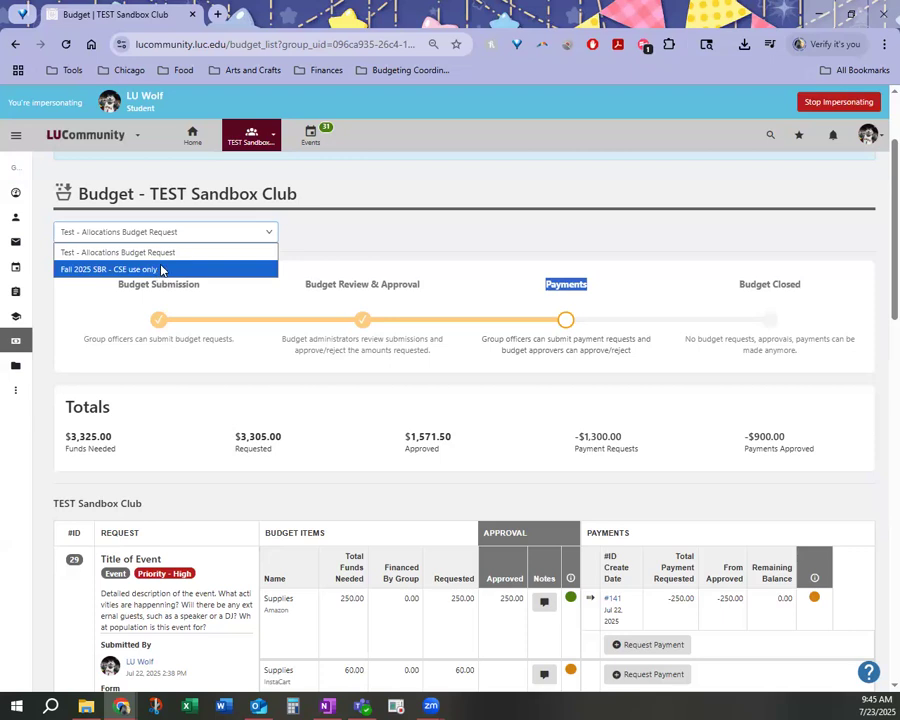
click(400, 245)
scroll(460, 325, down, 1)
scroll(460, 325, down, 2)
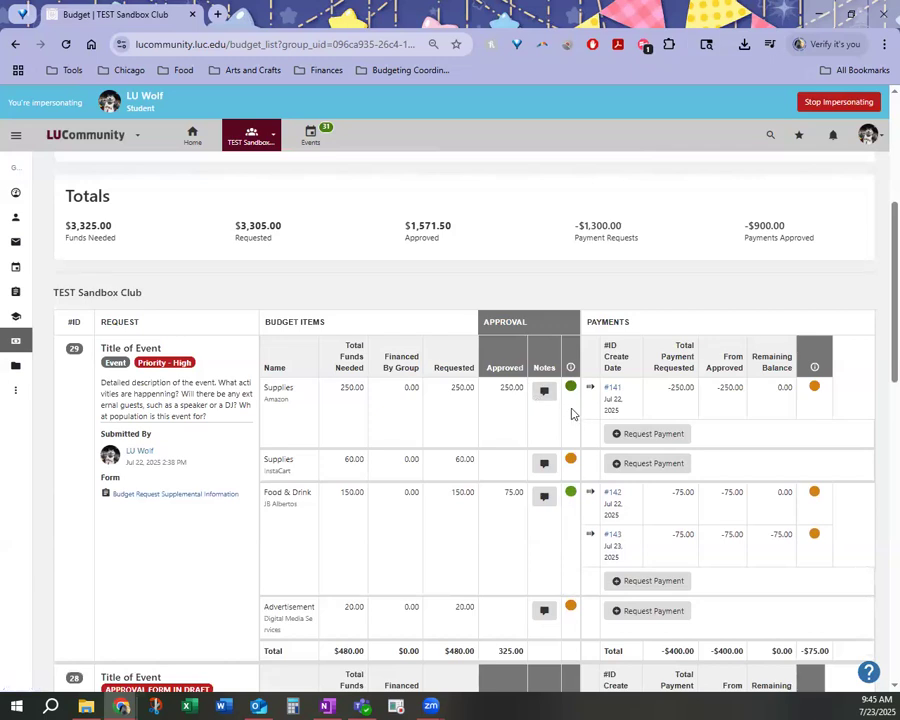
scroll(578, 410, down, 1)
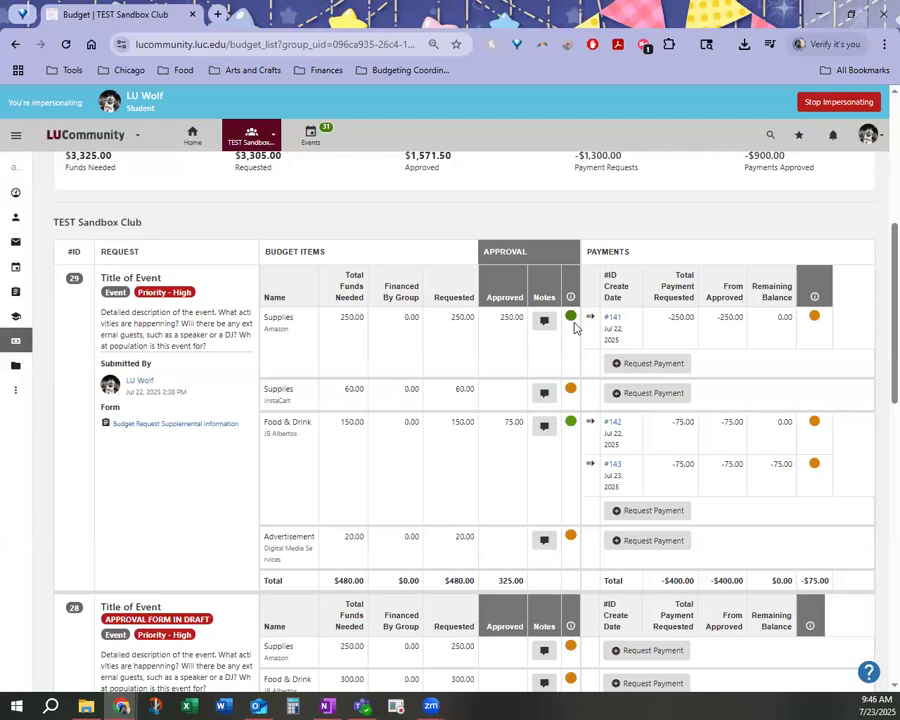
drag(276, 250, 414, 327)
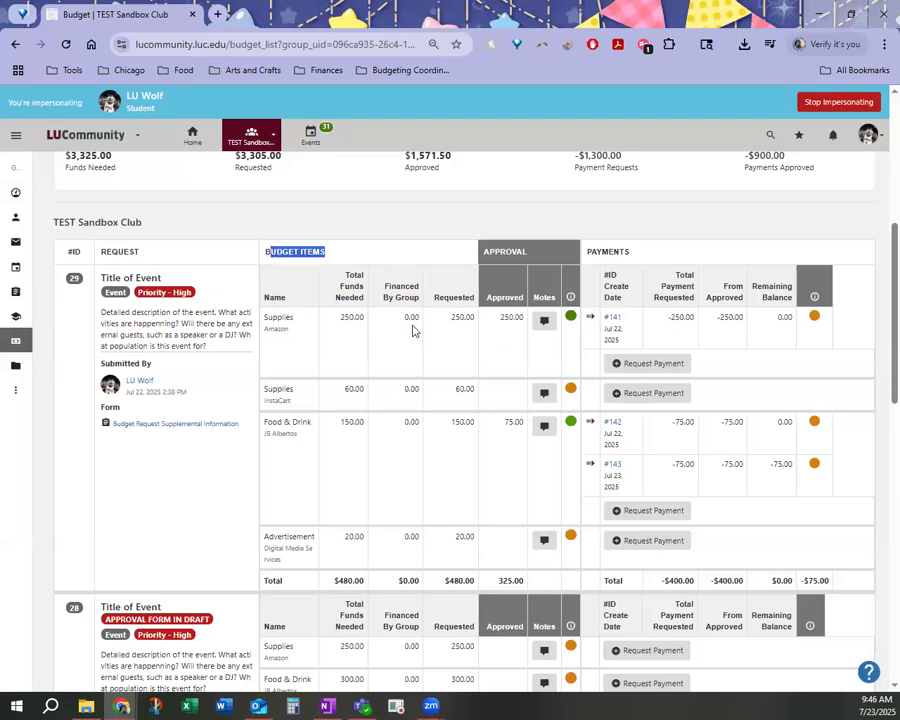
drag(277, 318, 288, 444)
click(572, 330)
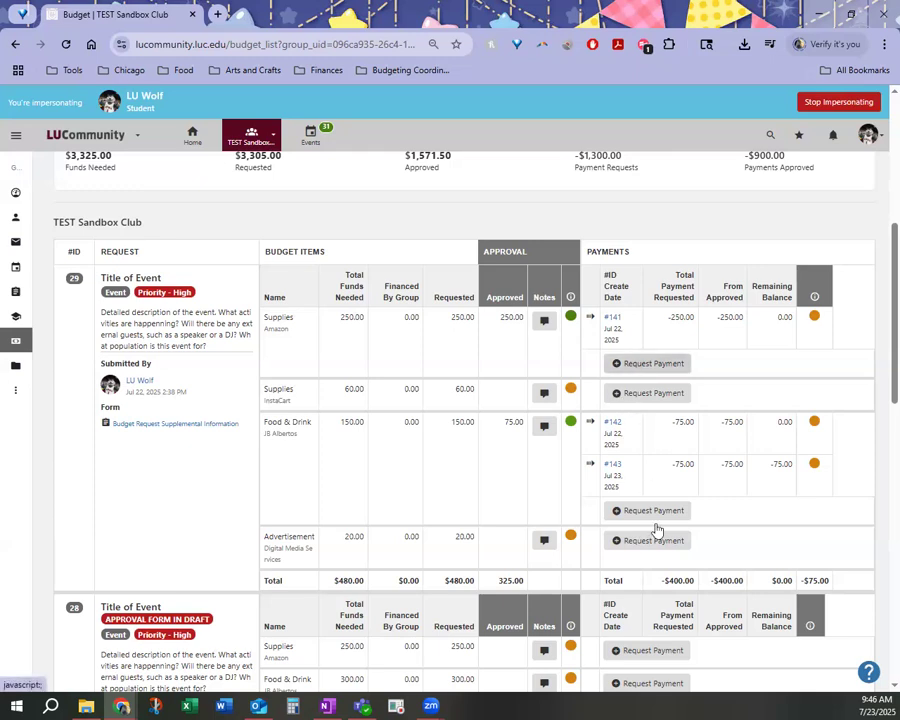
- Start a payment request for request 29's Amazon supplies item, with transaction type Purchasing/Spending and description "Food or supplies"
click(631, 366)
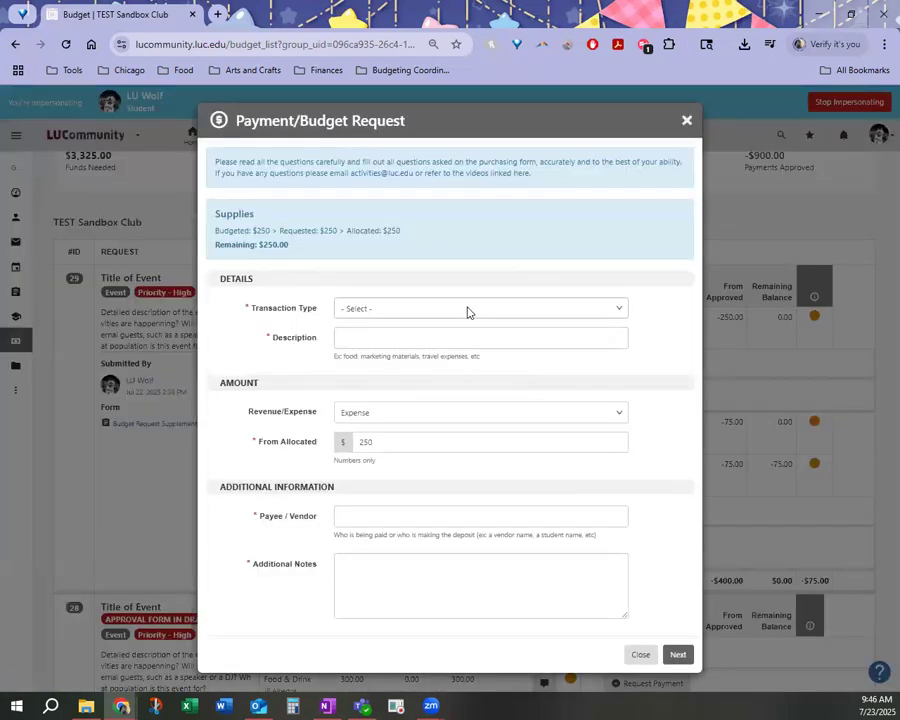
click(463, 310)
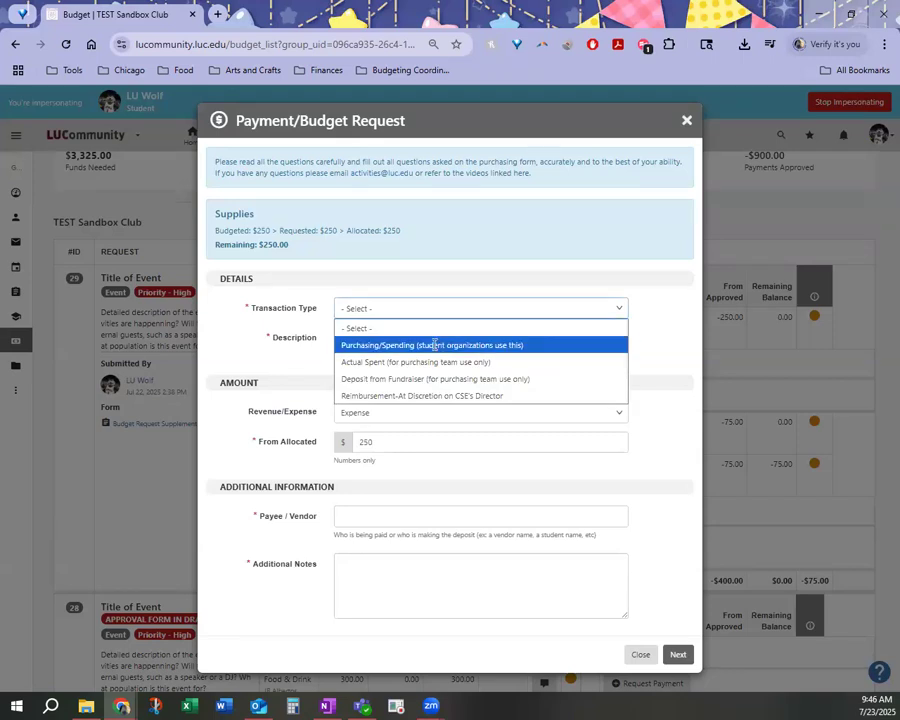
click(435, 348)
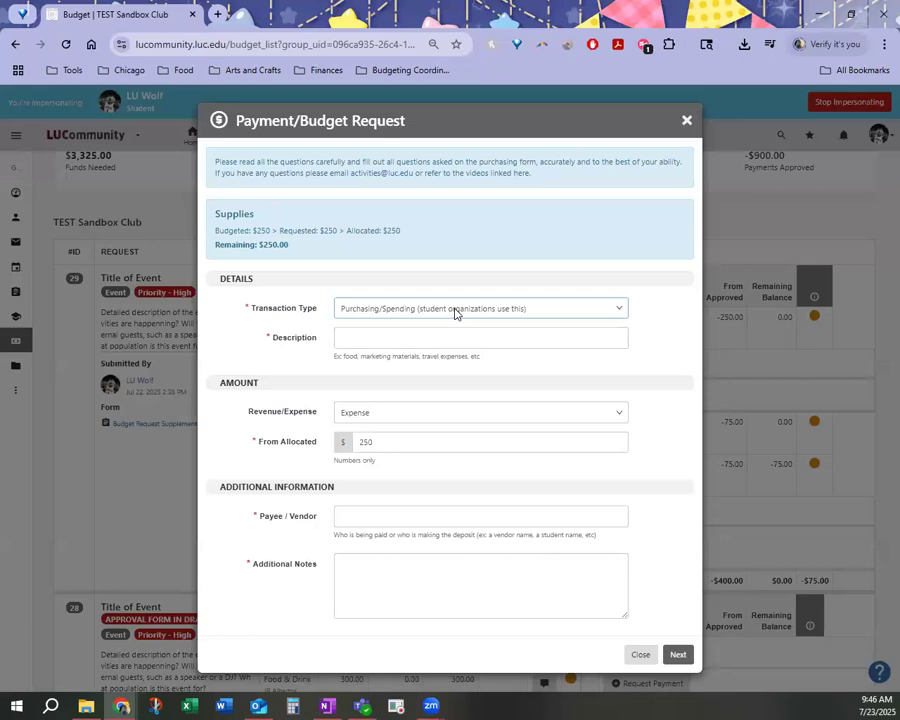
click(372, 309)
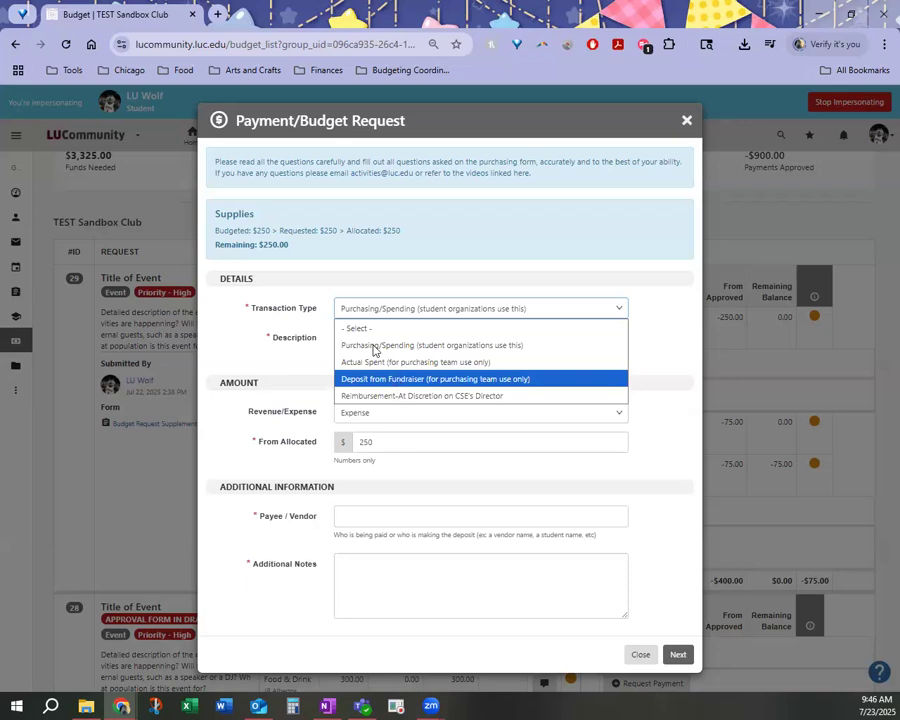
click(374, 342)
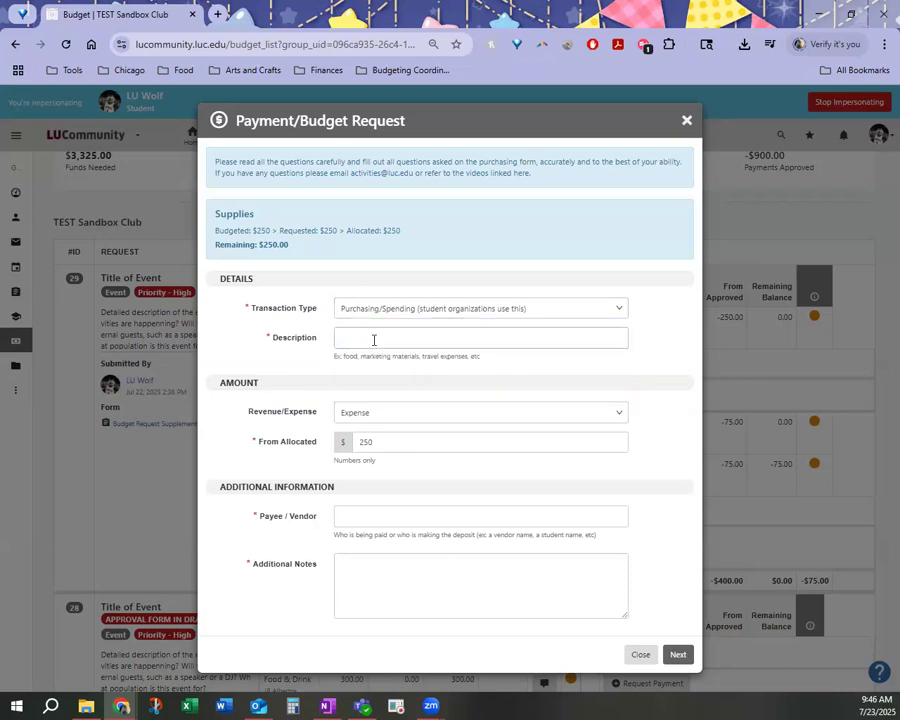
text(Food or Supplies)
- Keep the amount as an Expense, enter "vendor name" as payee and the notes "allergies, priority in items to be purchased.", and continue
click(399, 419)
click(398, 434)
click(397, 418)
click(396, 419)
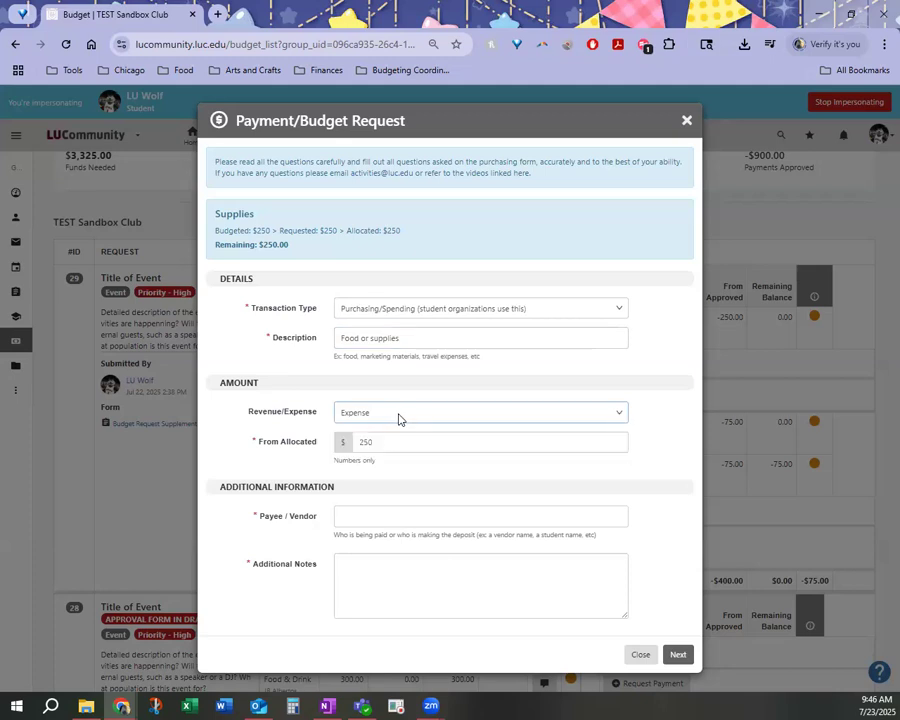
click(402, 416)
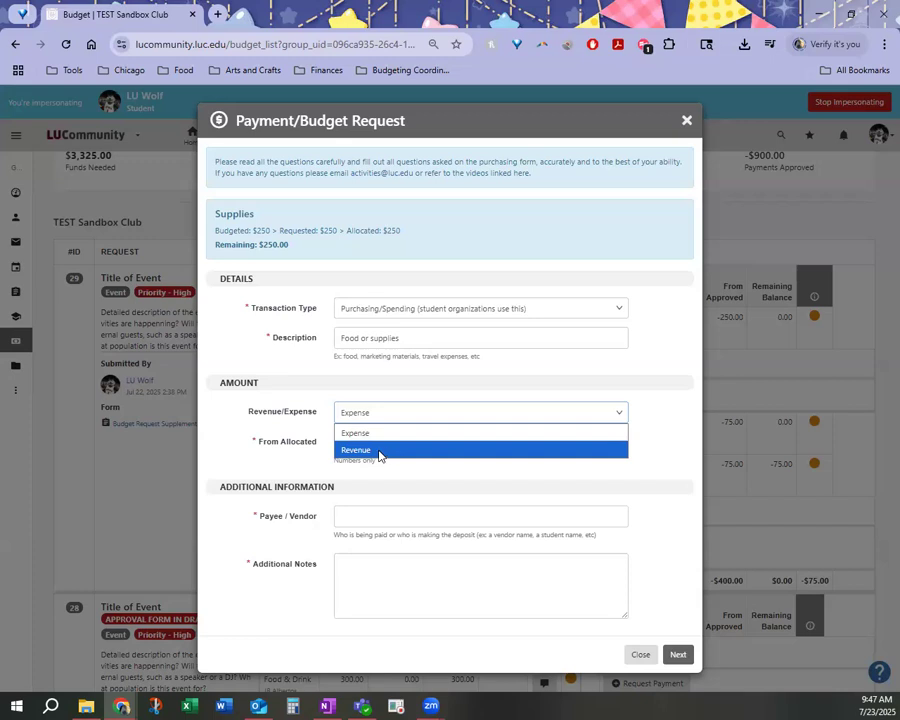
click(363, 518)
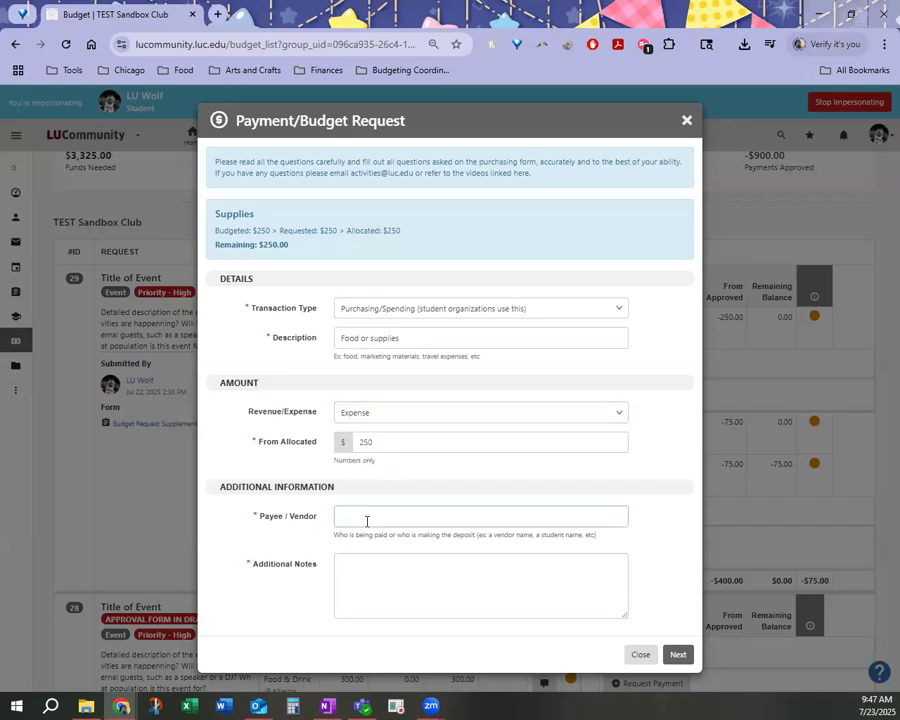
text(vendor name)
key(Tab)
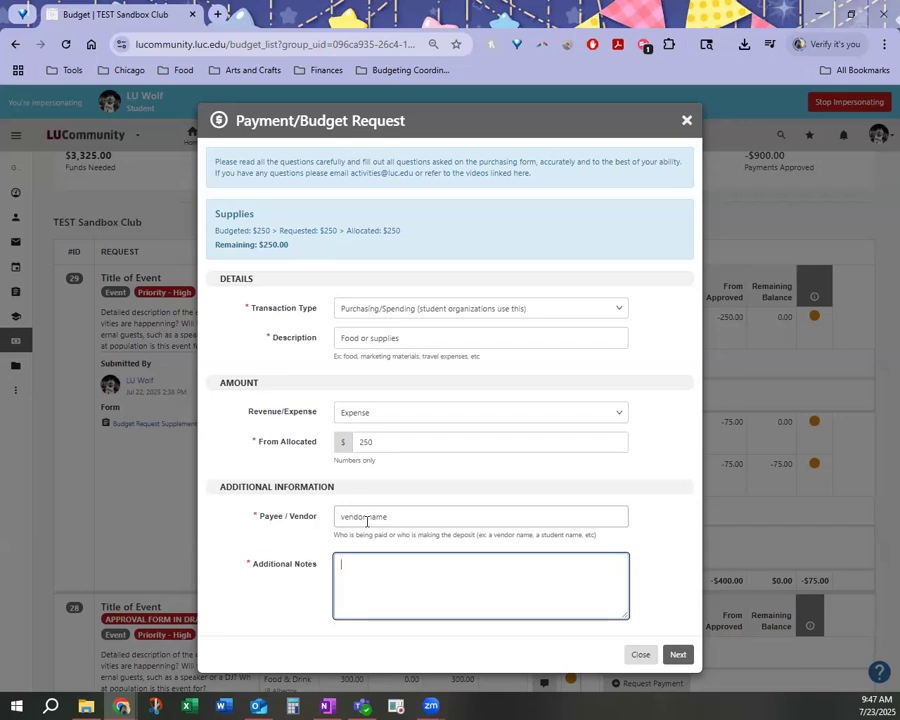
text(allergies, priority in items to be purchased.)
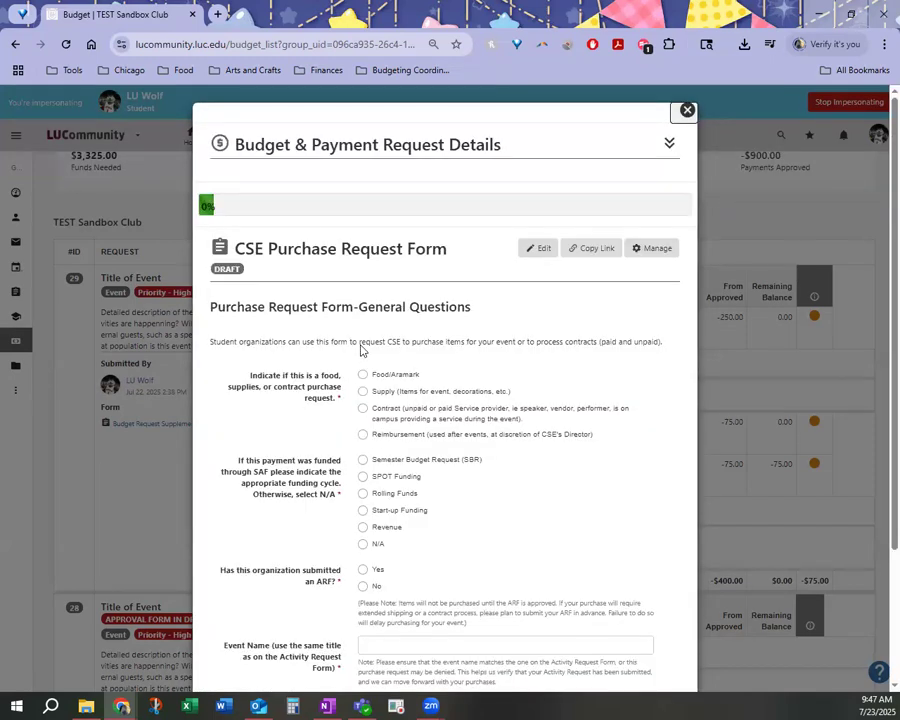
- In the CSE Purchase Request Form, mark the request as Supply and the funding cycle as SPOT Funding
drag(303, 250, 408, 252)
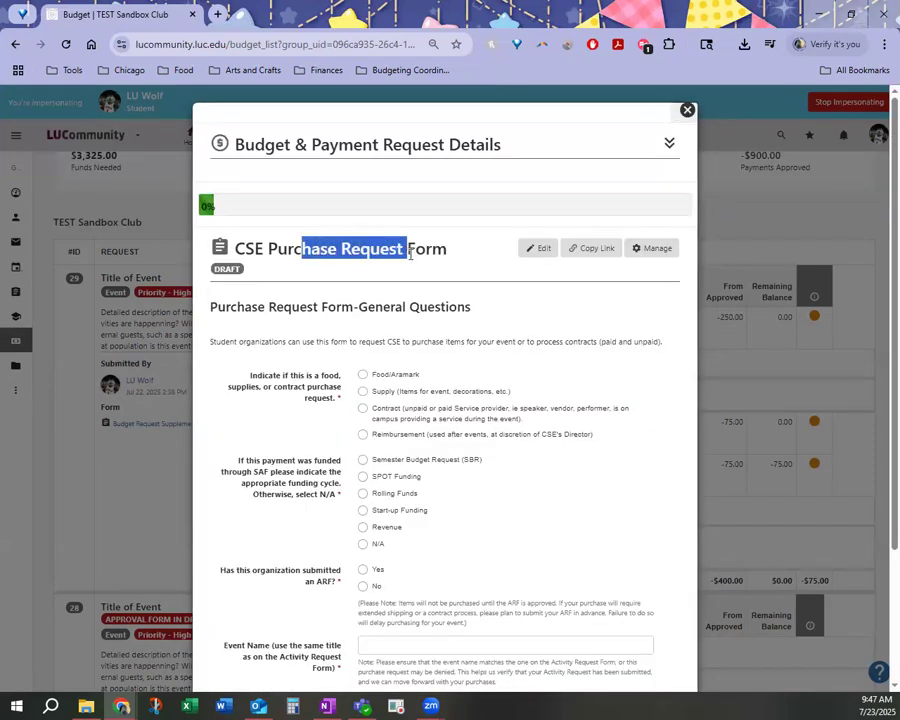
scroll(420, 328, down, 3)
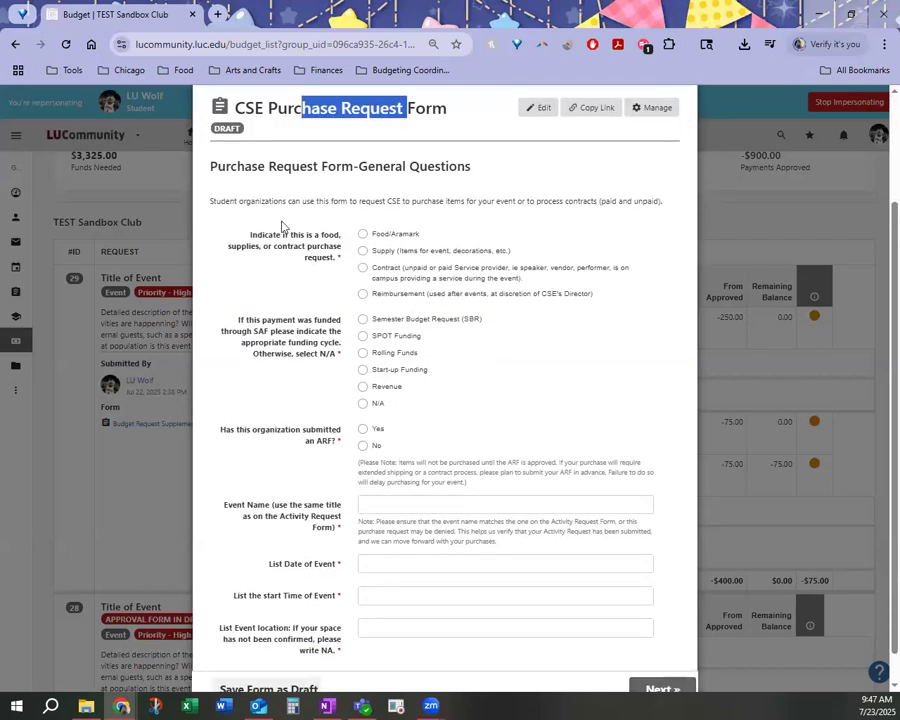
drag(240, 226, 424, 242)
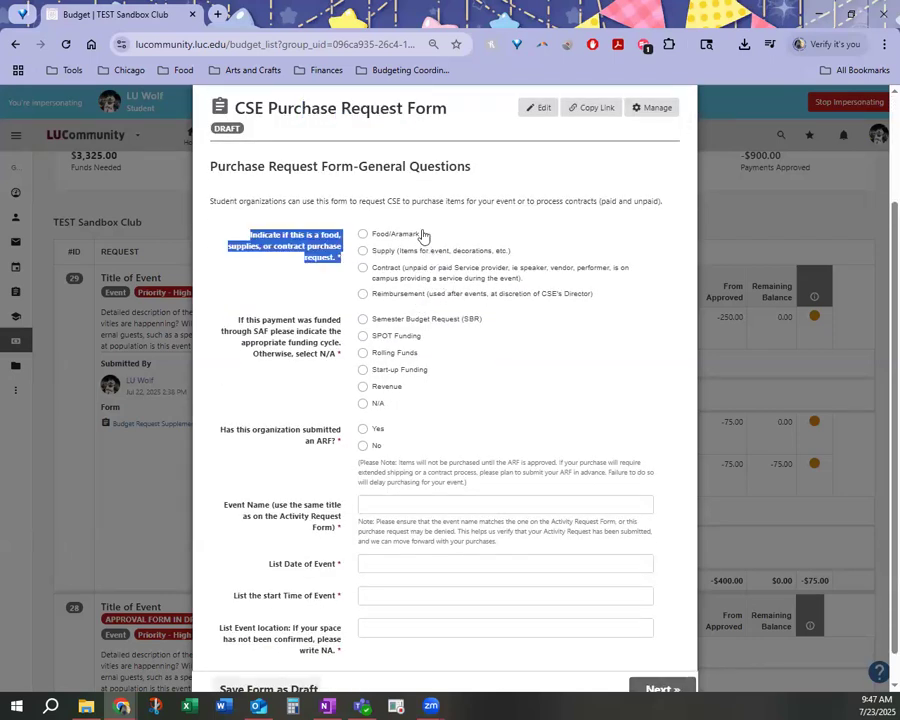
click(447, 268)
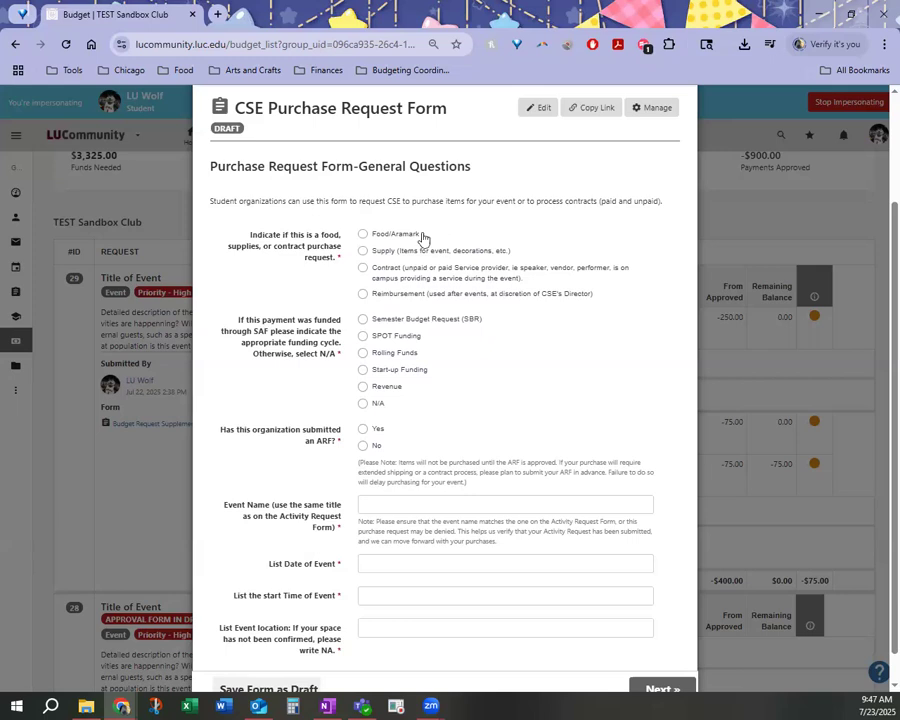
click(363, 251)
click(362, 336)
scroll(430, 428, down, 1)
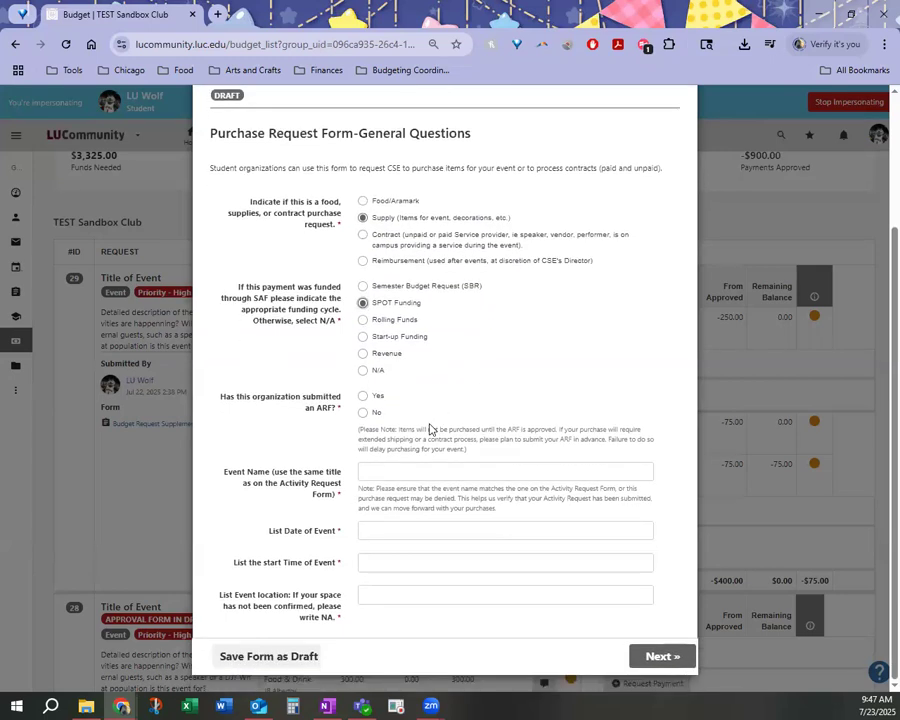
click(363, 396)
click(363, 412)
drag(408, 477, 612, 476)
click(363, 467)
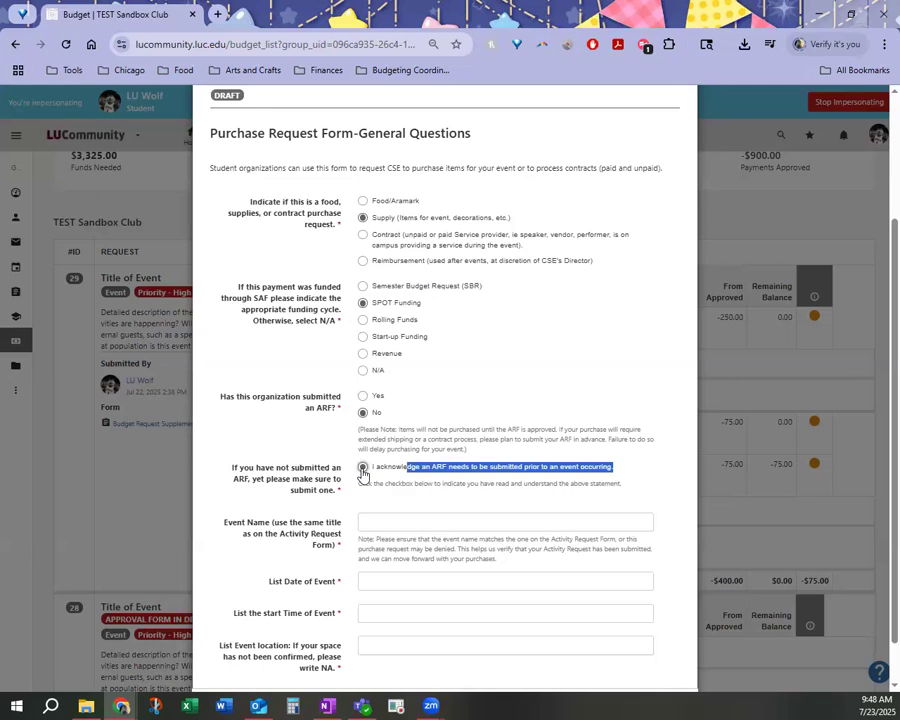
click(363, 412)
- Answer Yes to the submitted ARF question and fill in event name "name", date 8/6/25, start time 6pm and location Damen Den
click(363, 396)
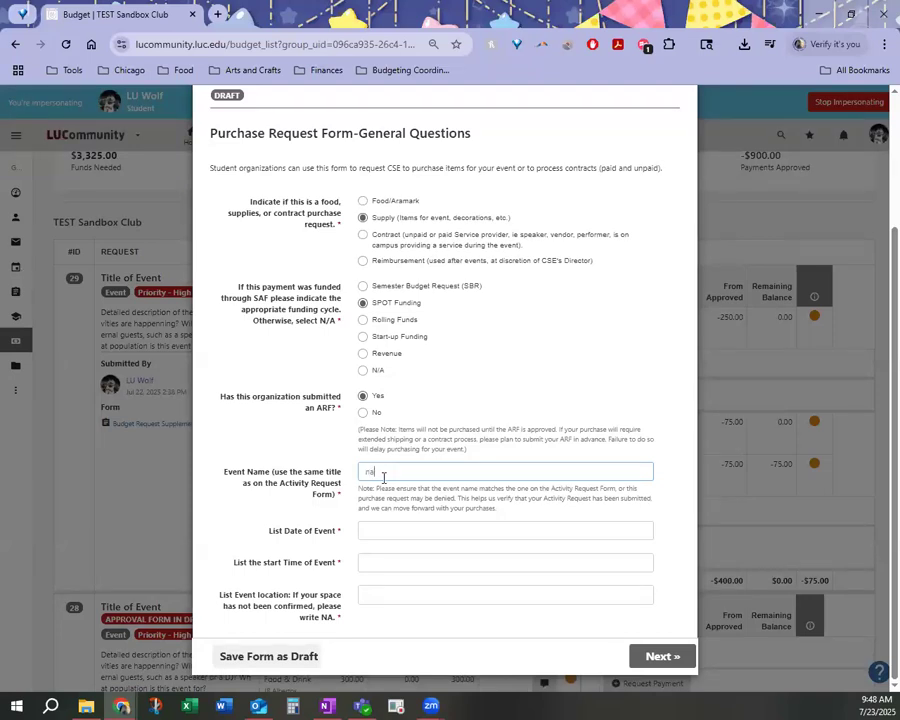
click(374, 531)
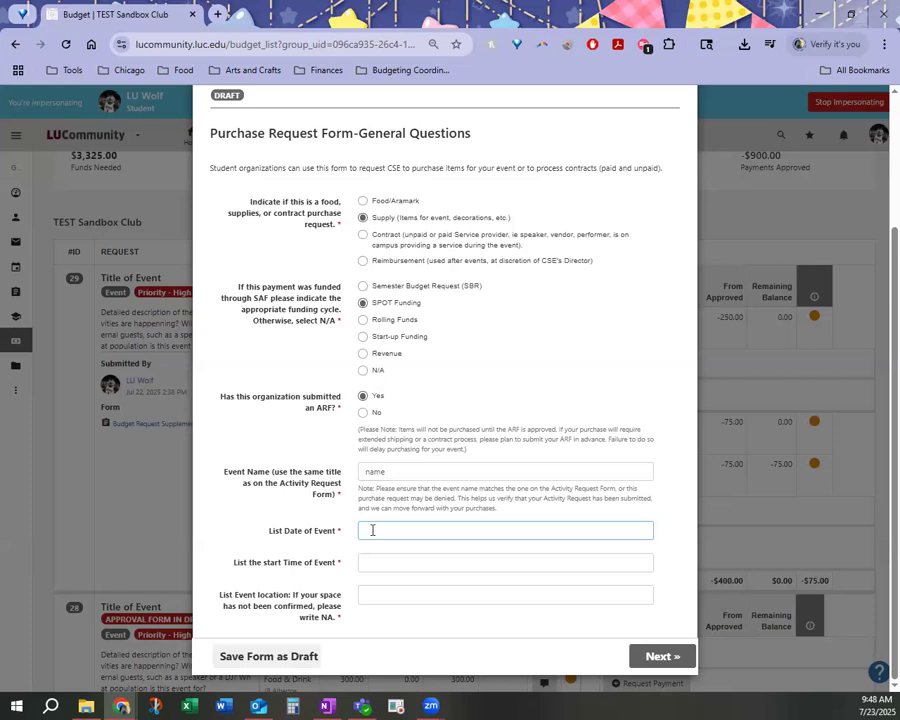
click(866, 703)
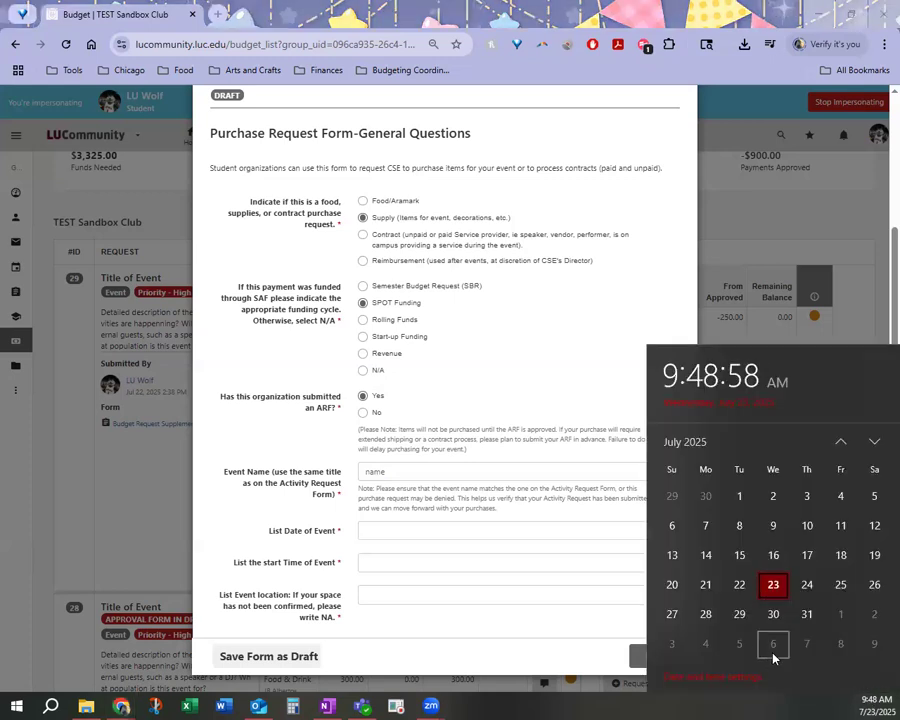
click(489, 528)
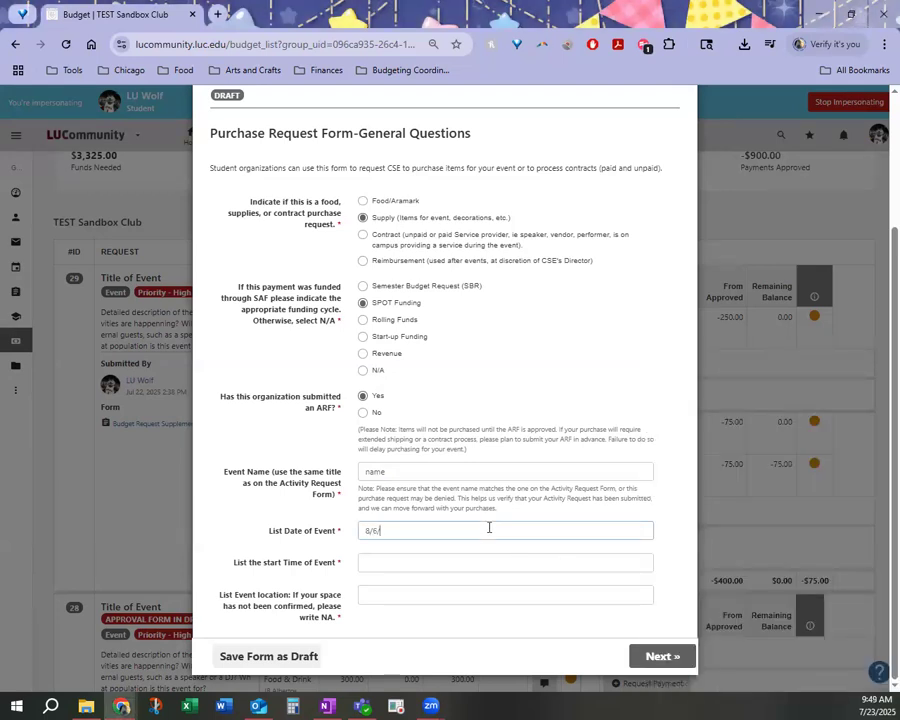
click(445, 555)
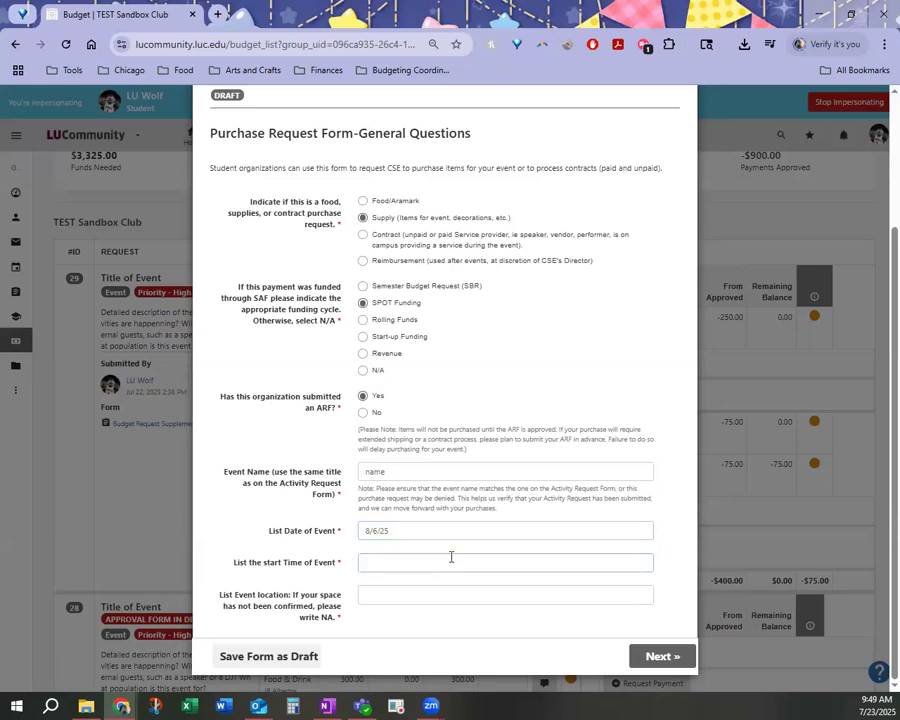
key(Tab)
text(Damen Den)
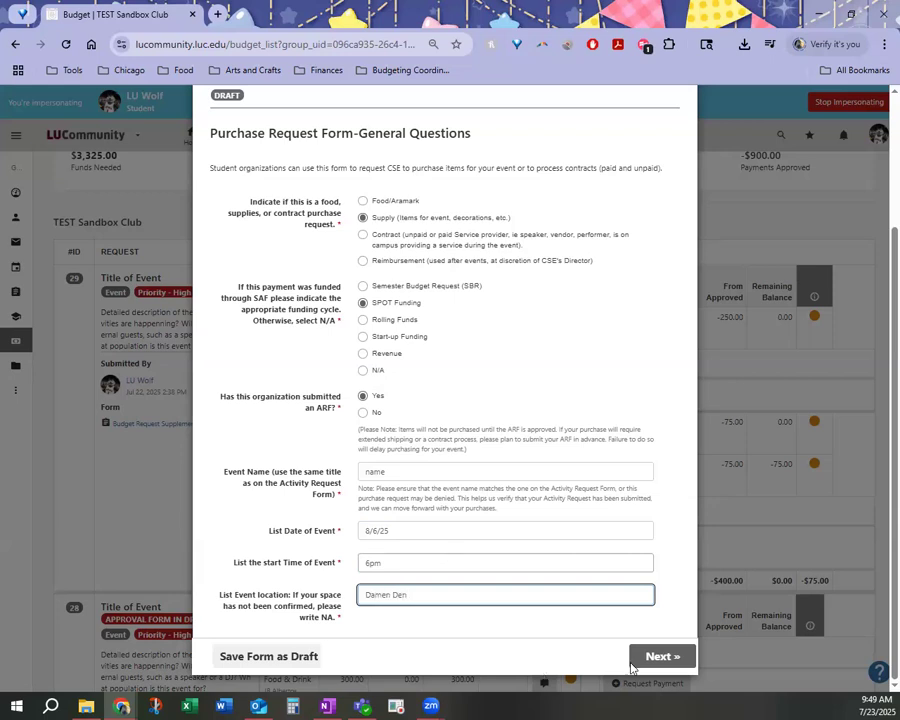
- Continue to the Supply Purchase Request Form and review its vendor, wishlist, delivery and PDF upload questions
click(647, 654)
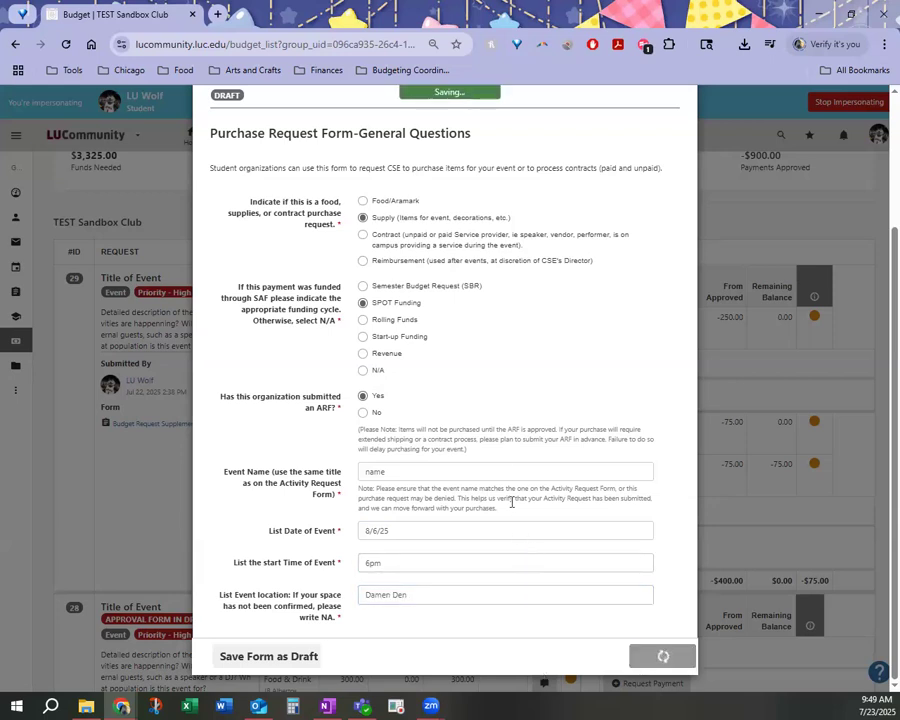
scroll(345, 332, down, 1)
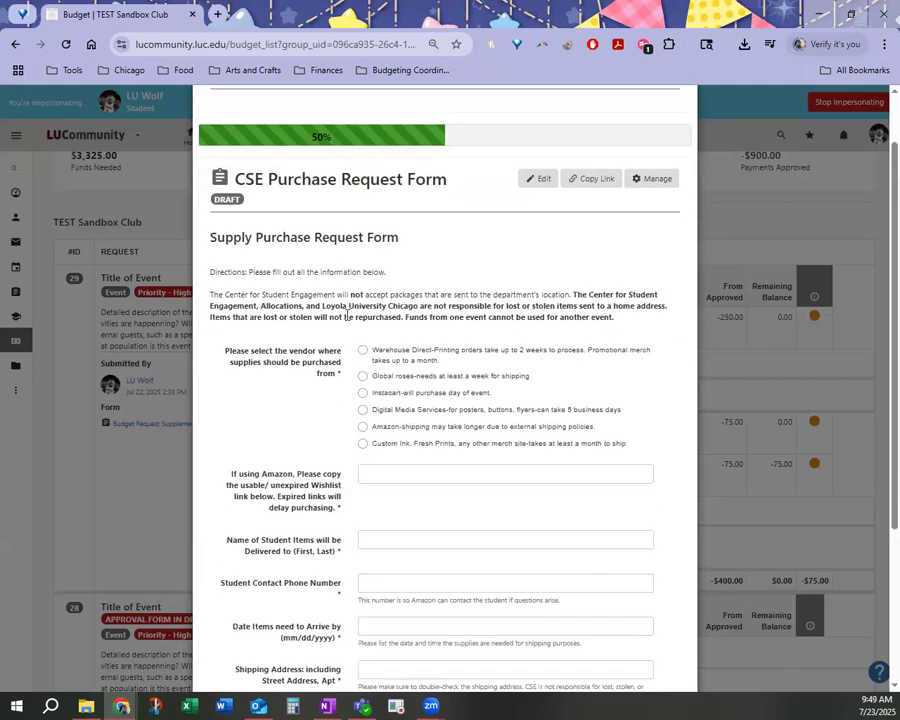
drag(224, 237, 400, 253)
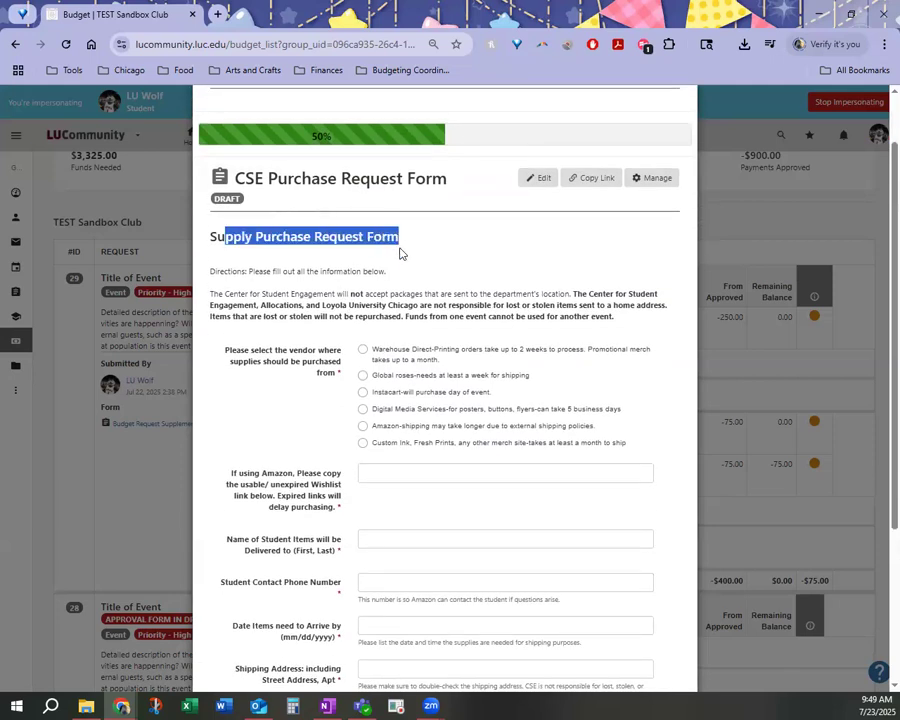
scroll(396, 257, down, 1)
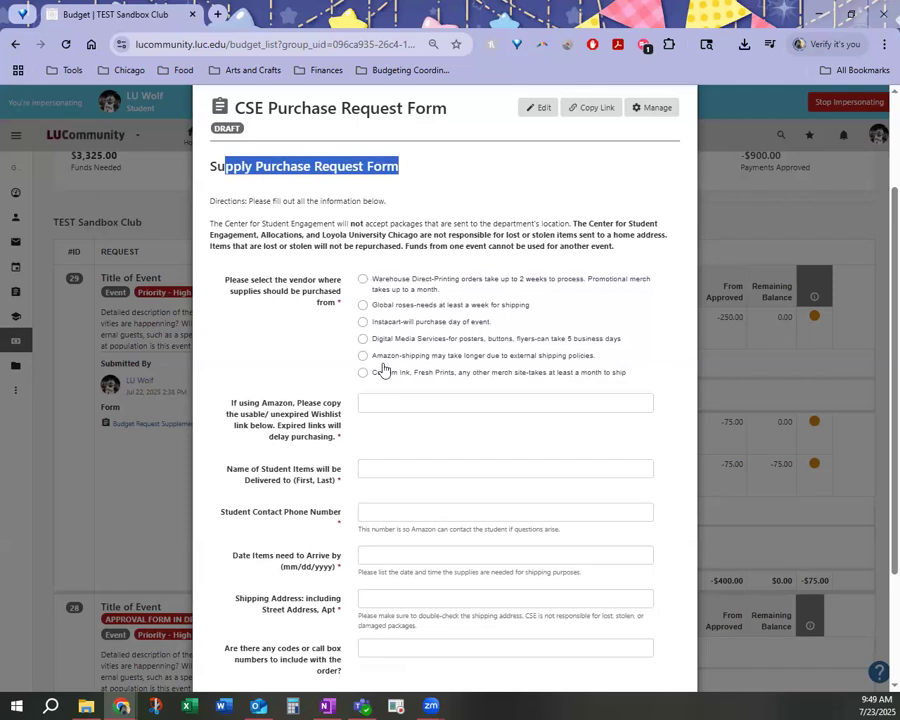
scroll(400, 450, down, 2)
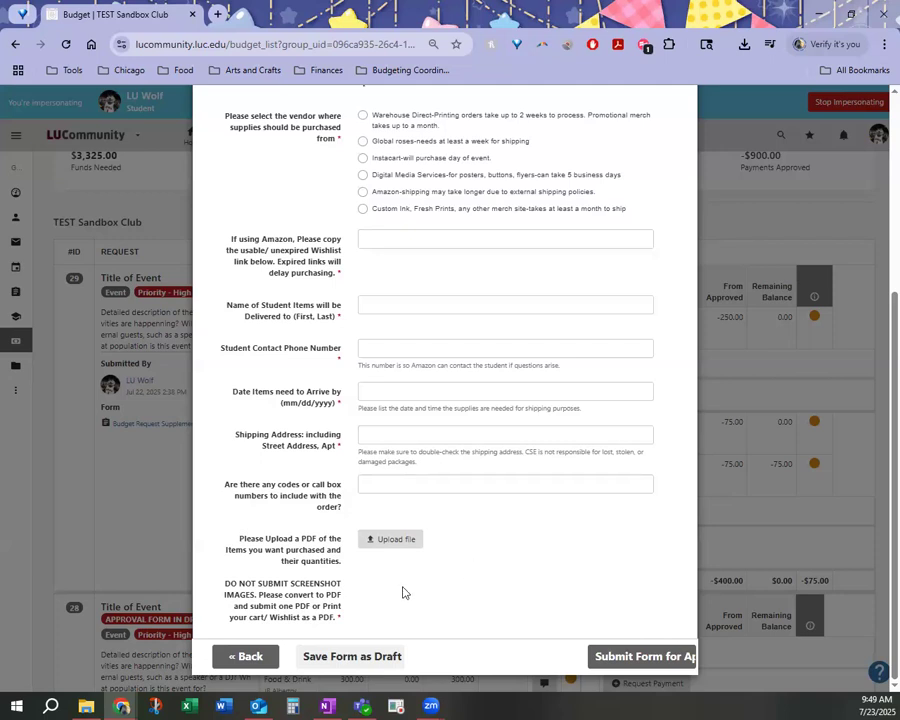
- Go back to the general questions, change the request type to Food/Aramark, and continue to the food questions
click(241, 662)
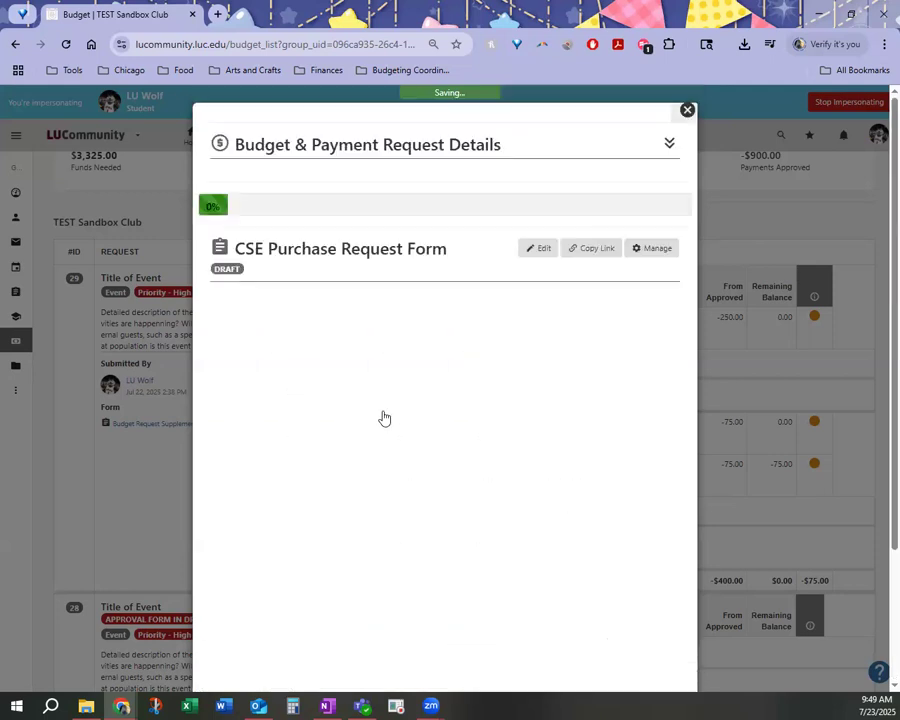
click(362, 408)
click(363, 376)
scroll(612, 530, down, 4)
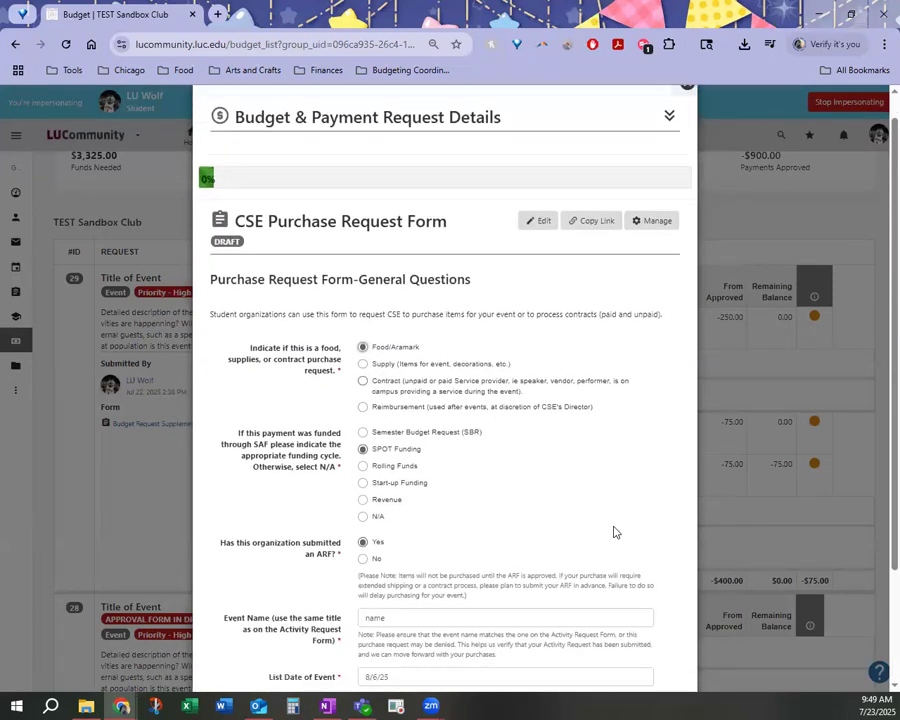
click(654, 652)
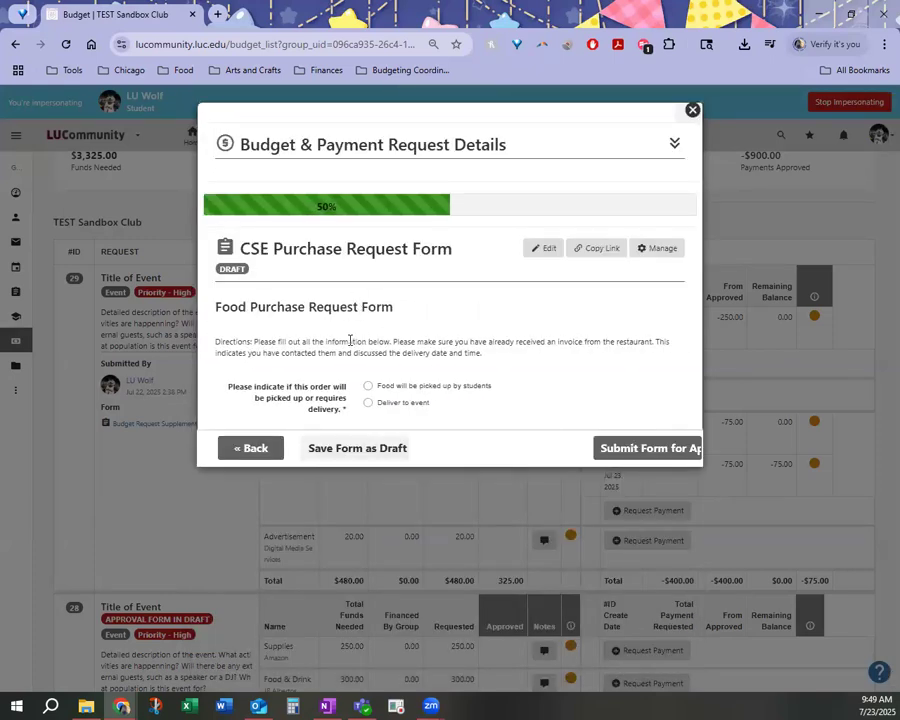
- Choose Deliver to event and enter the placeholder "Fill out" for the greeting student's name and phone number
click(369, 402)
scroll(378, 400, down, 1)
click(382, 382)
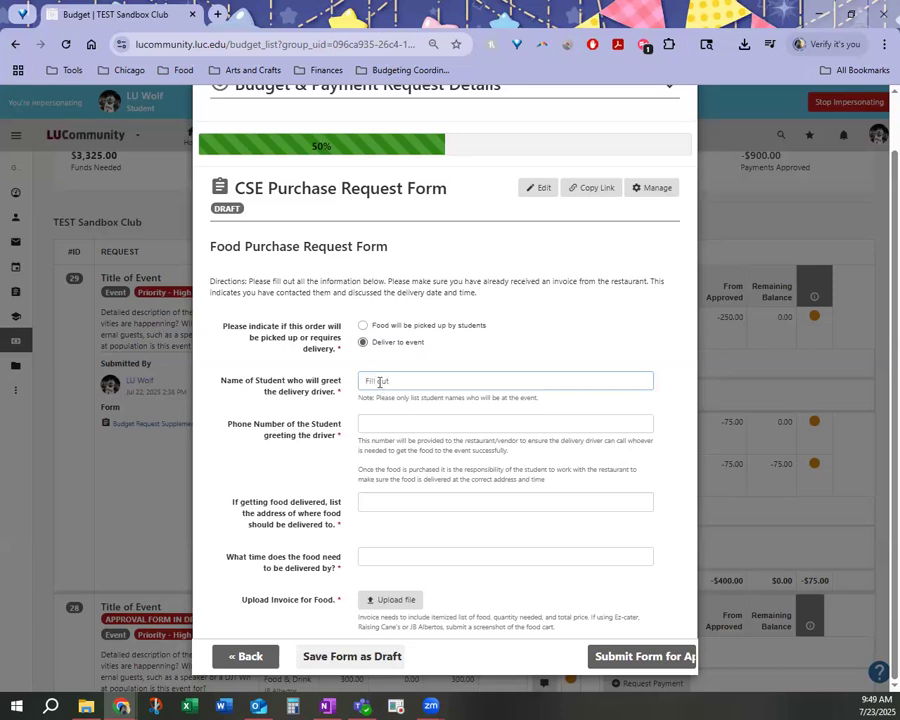
triple_click(380, 381)
key(ctrl+c)
click(366, 423)
key(ctrl+v)
- Enter the placeholder "Fill out" for the food delivery address and set the delivery time to 5pm
click(378, 502)
key(ctrl+v)
click(372, 556)
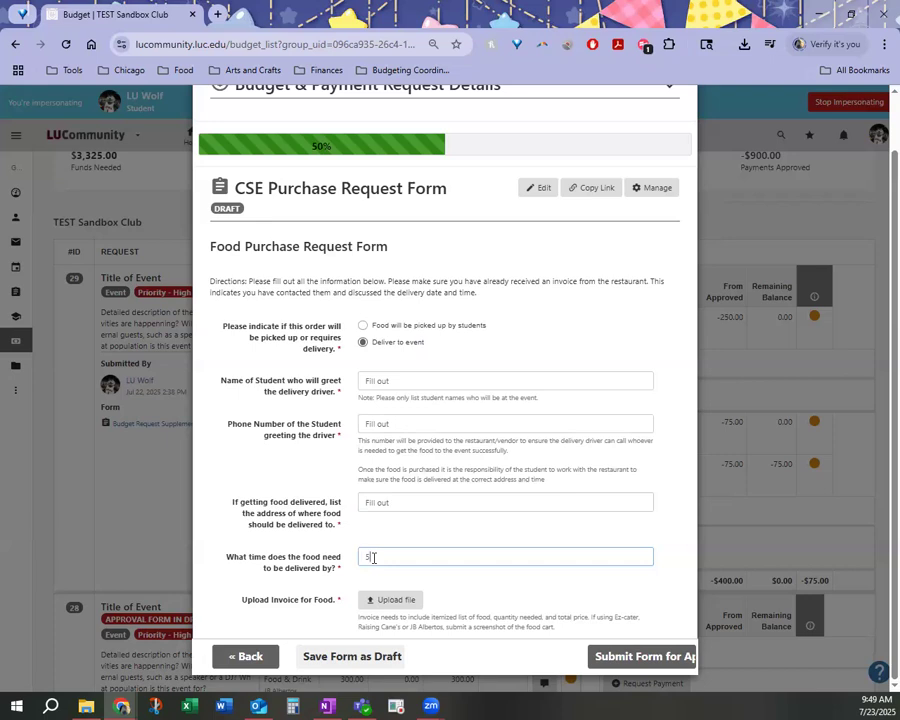
text(5pm)
- Upload the picture 11.jpg as the food invoice and submit the form for approval
click(380, 599)
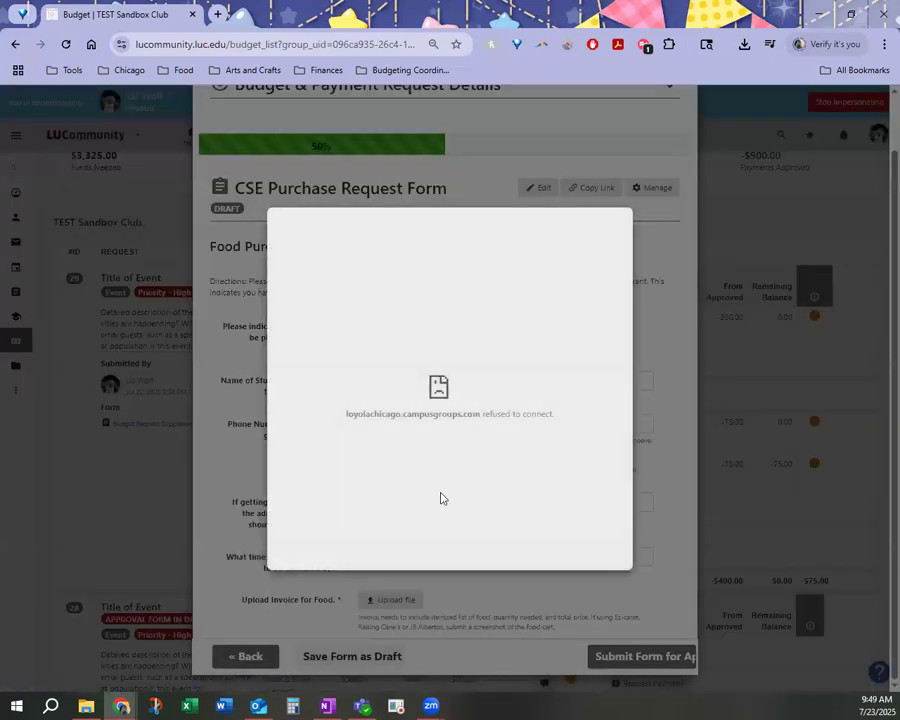
click(647, 435)
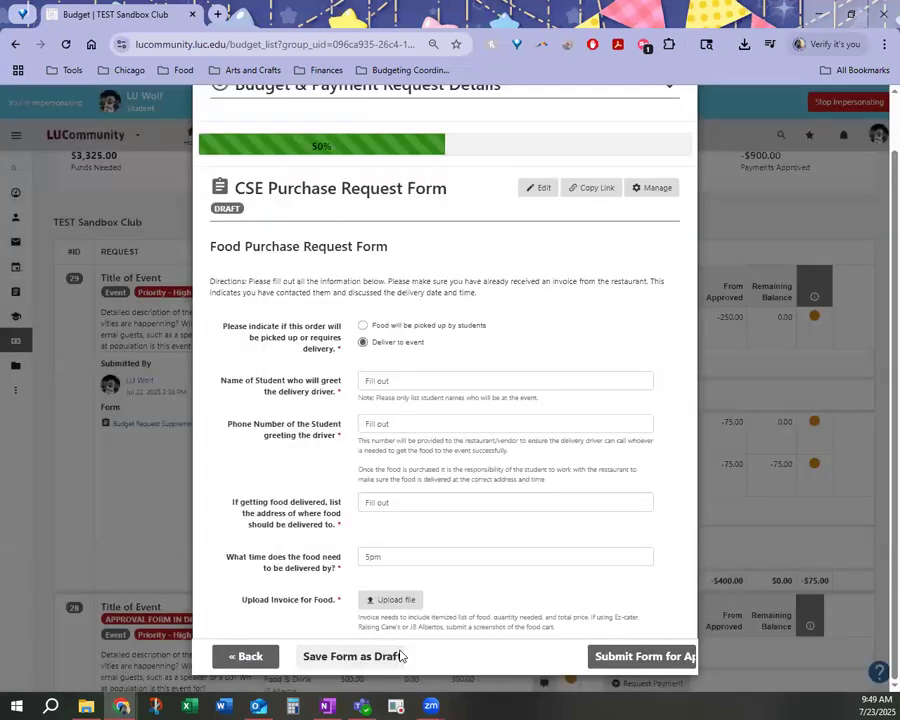
click(393, 600)
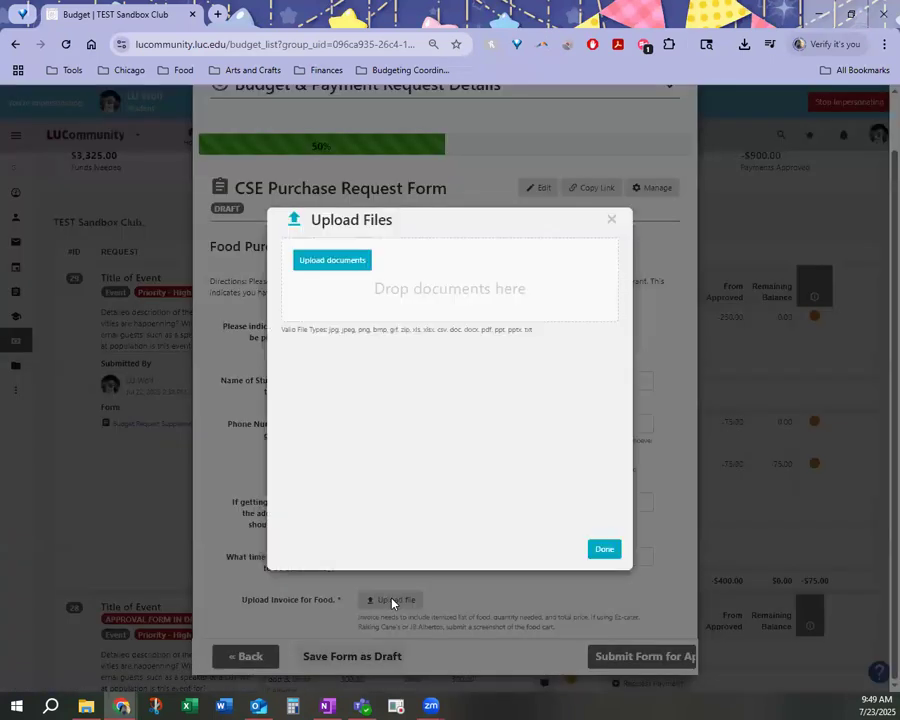
click(354, 260)
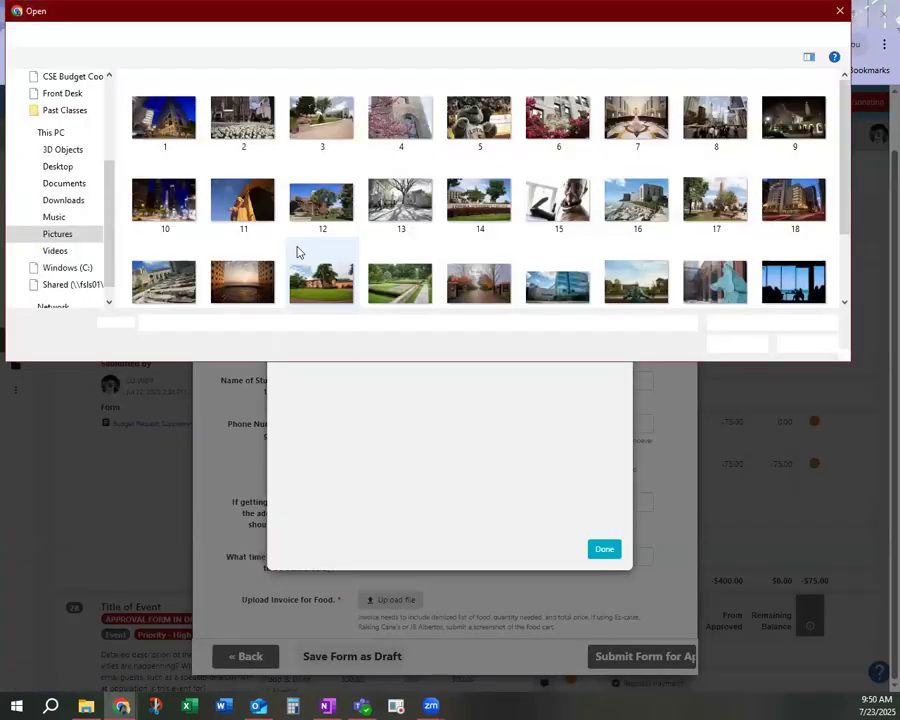
click(257, 226)
click(741, 346)
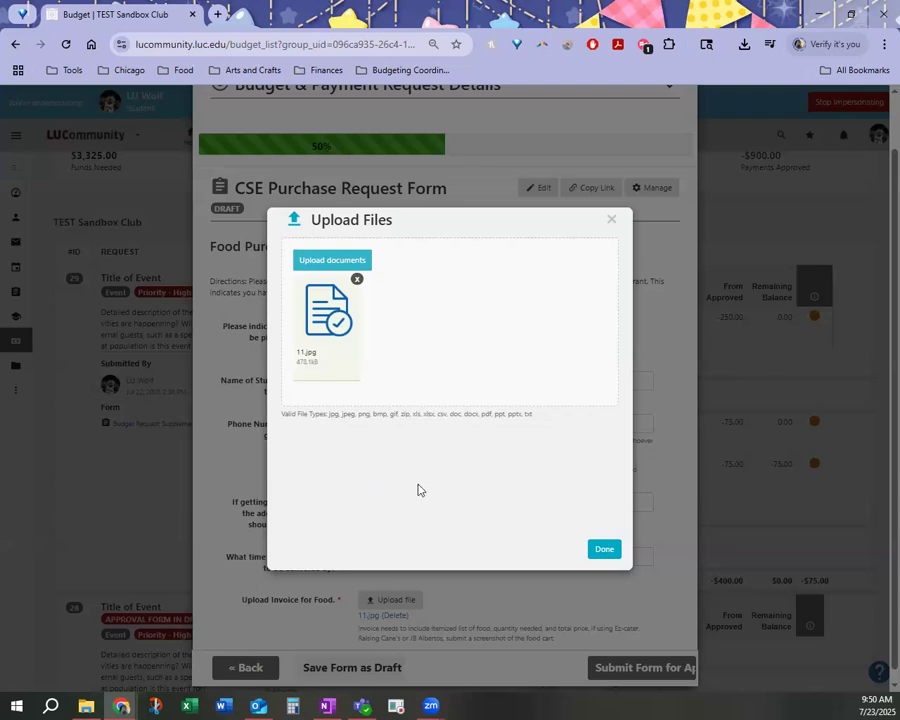
click(608, 551)
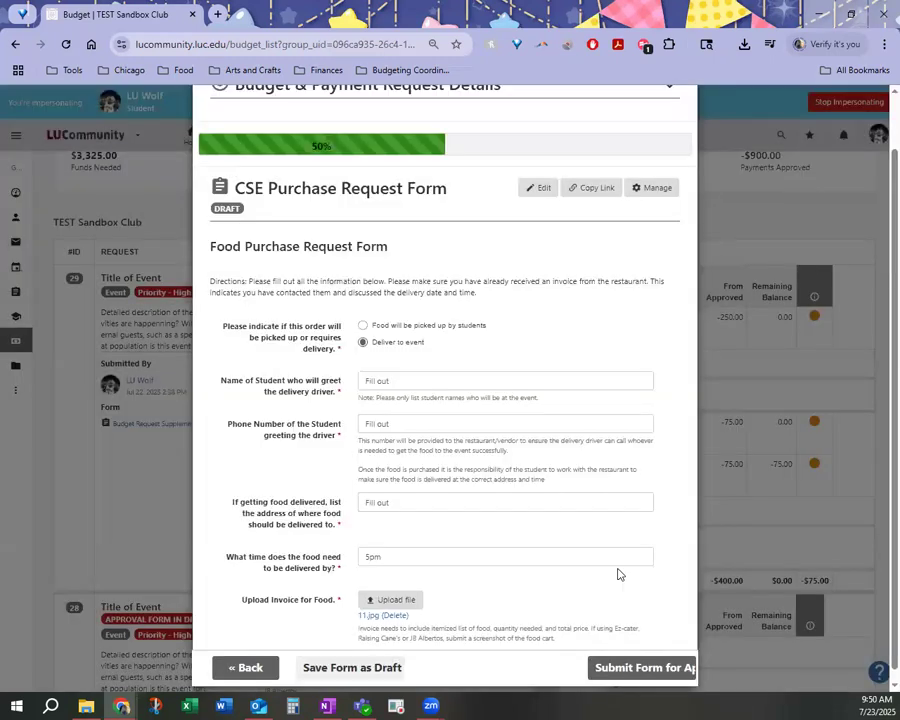
scroll(606, 590, down, 1)
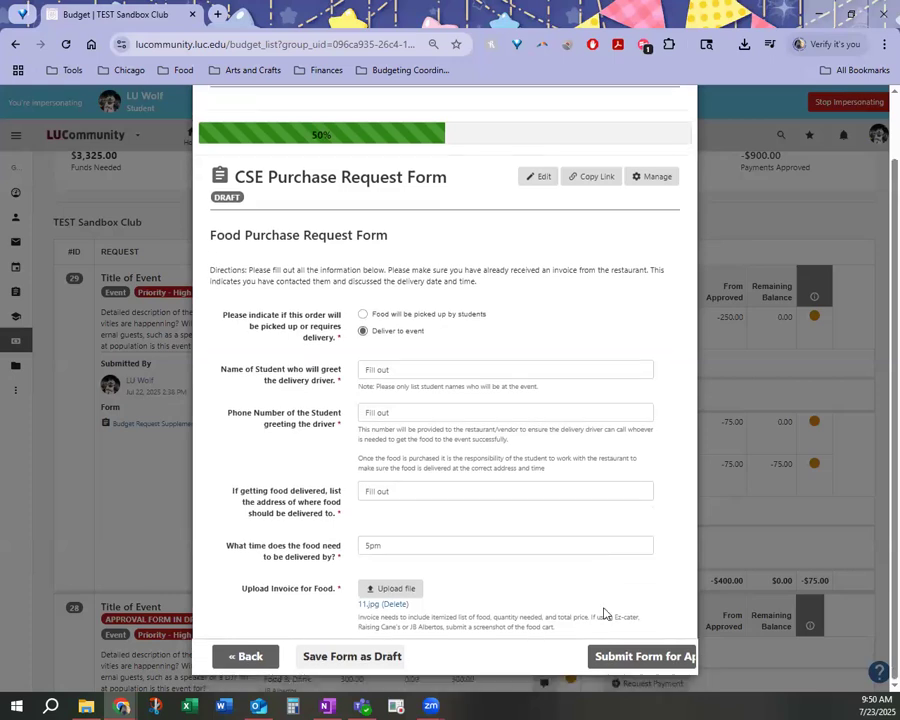
click(660, 664)
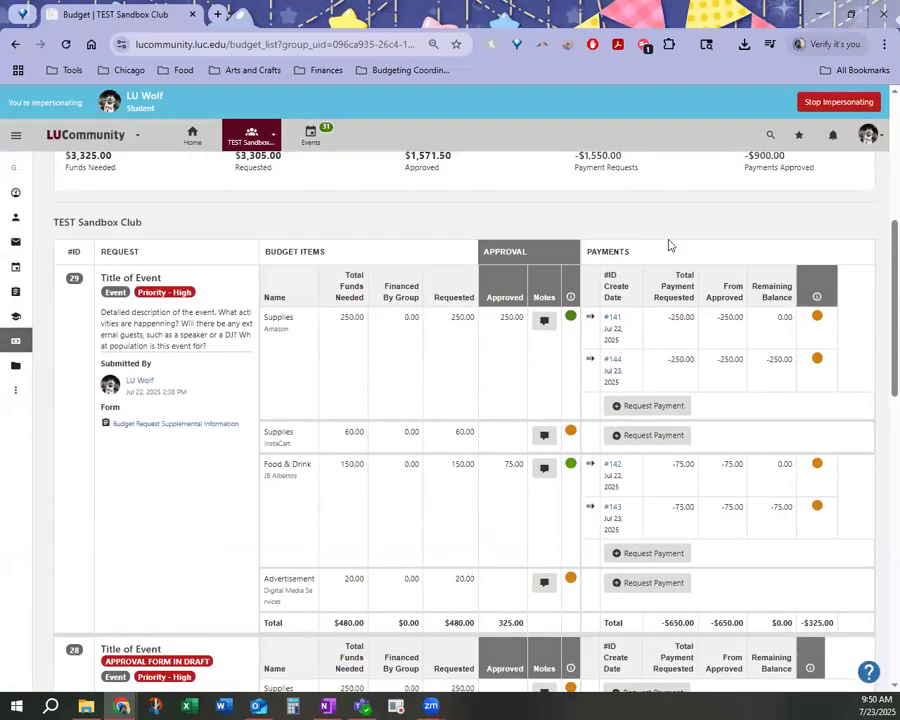
- Check the account notifications for the CSE Purchase Request Form submission and close the list
scroll(709, 211, up, 5)
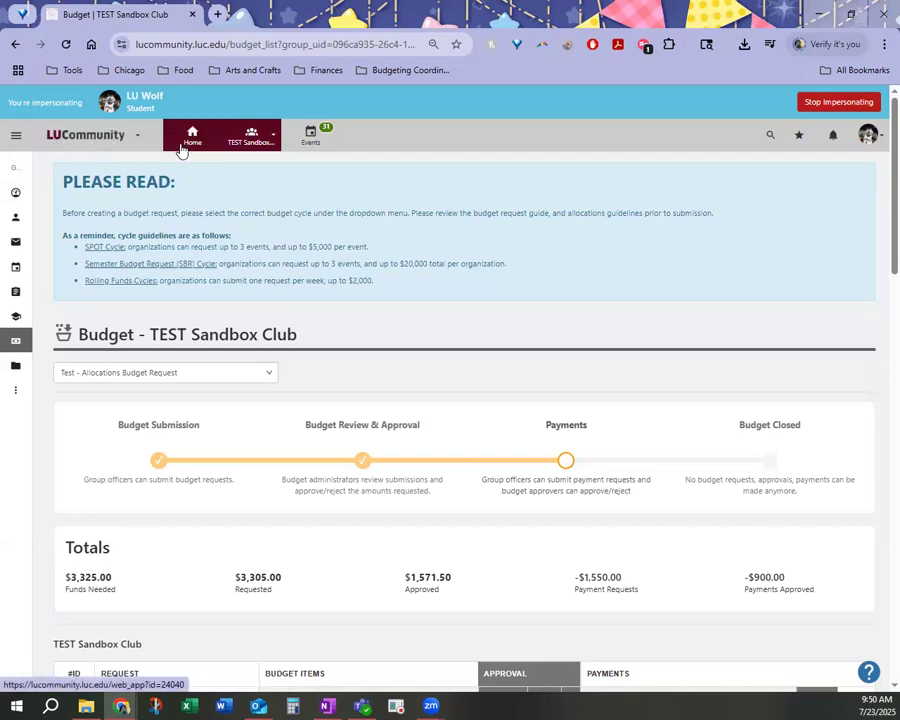
click(832, 139)
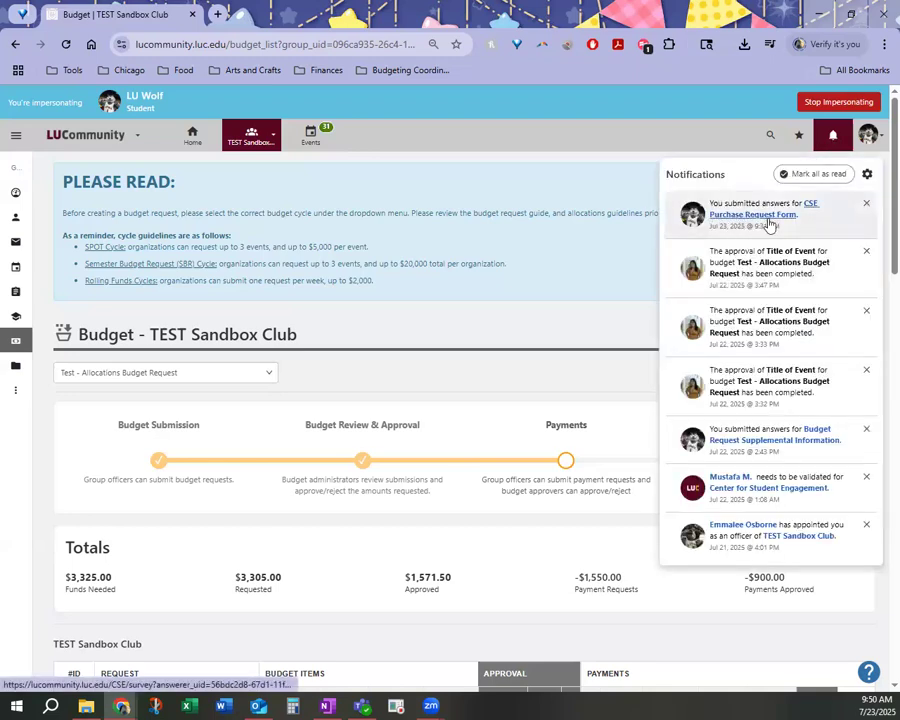
click(625, 145)
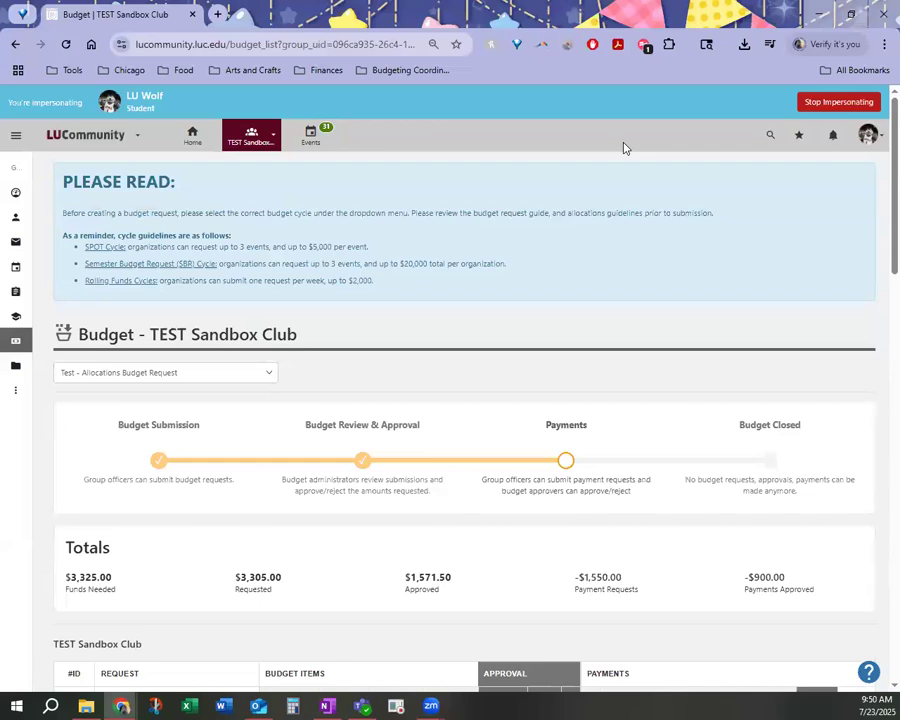